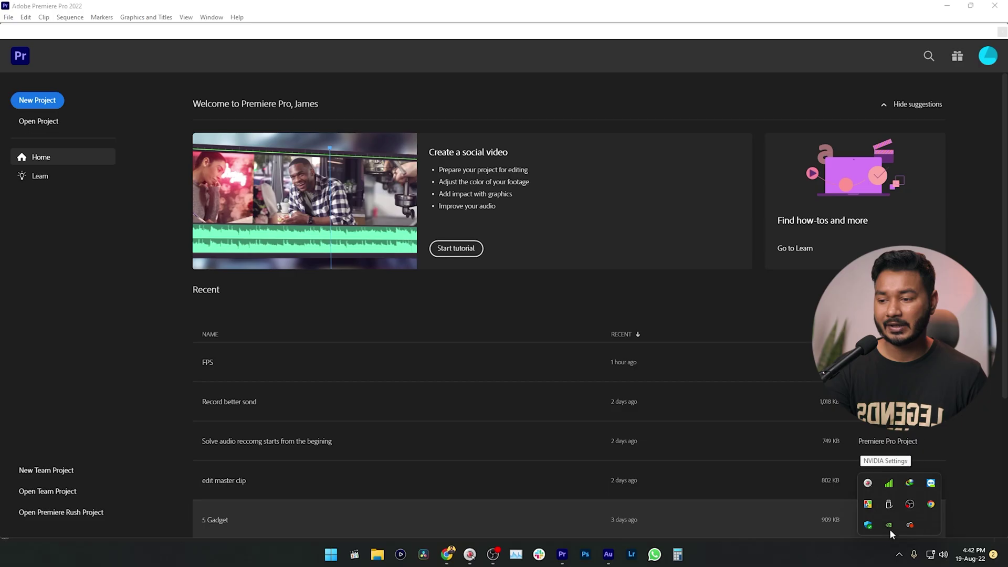
Open Creative Cloud Desktop and check the entry for Premiere Pro in the list of installed apps.
click(910, 526)
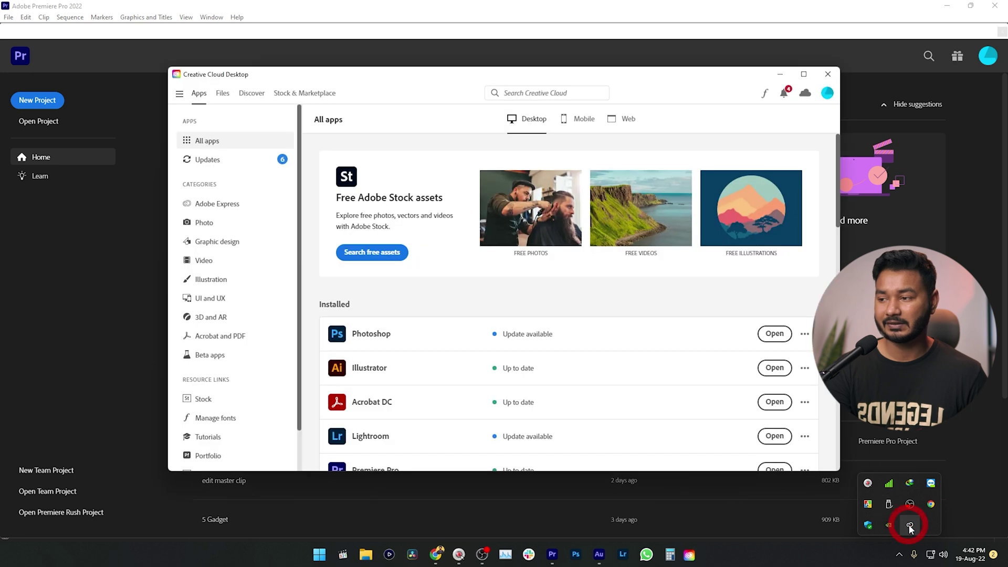
scroll(475, 312, down, 5)
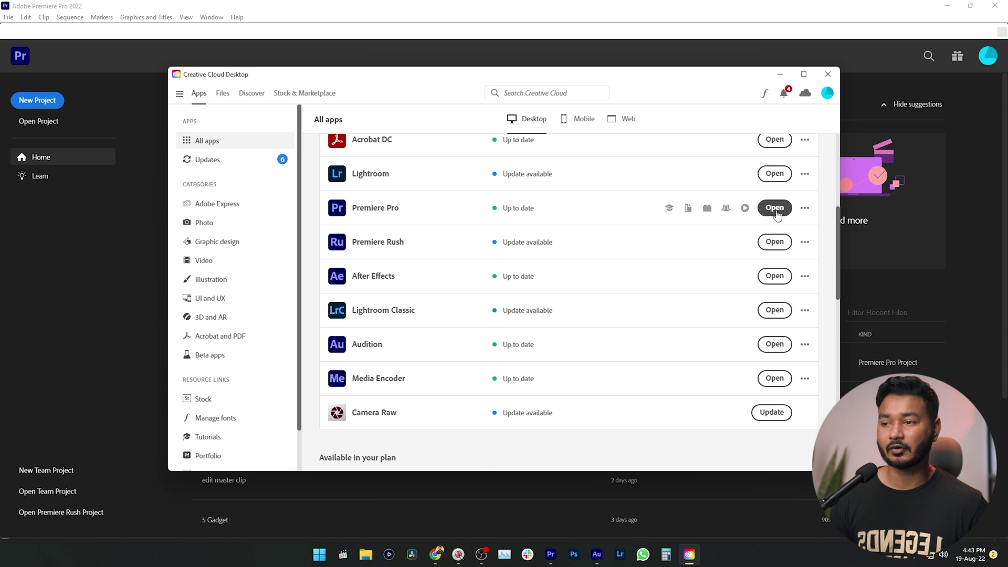
click(690, 40)
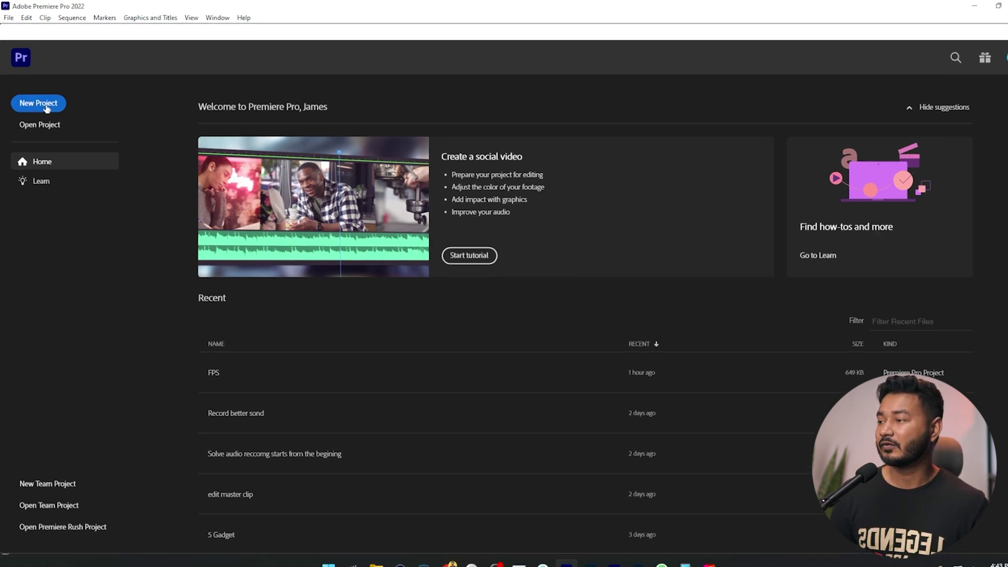
Create a new project named "My first project" in the Premiere Pro Course\Introduction folder on drive D.
click(45, 105)
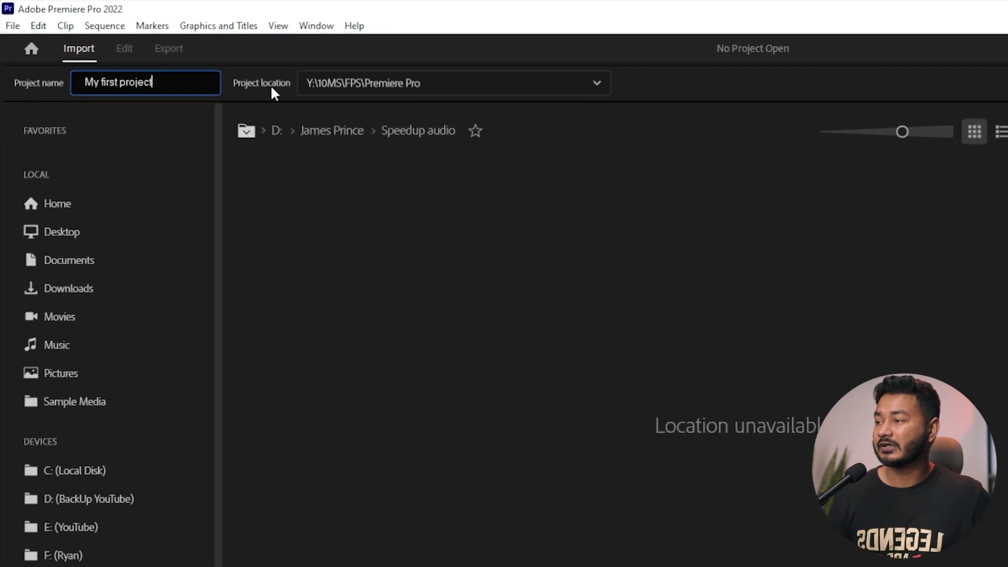
click(411, 88)
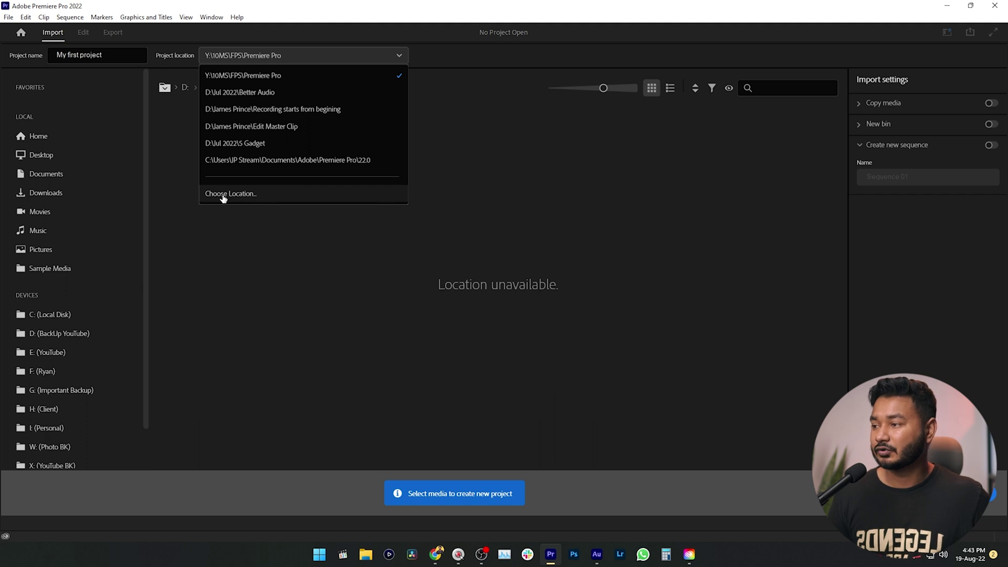
click(224, 195)
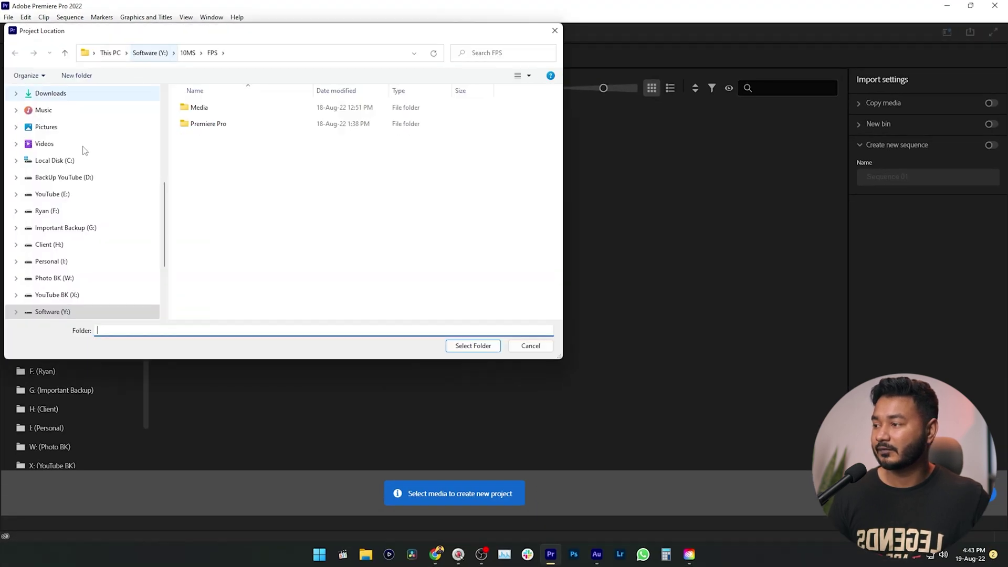
click(81, 177)
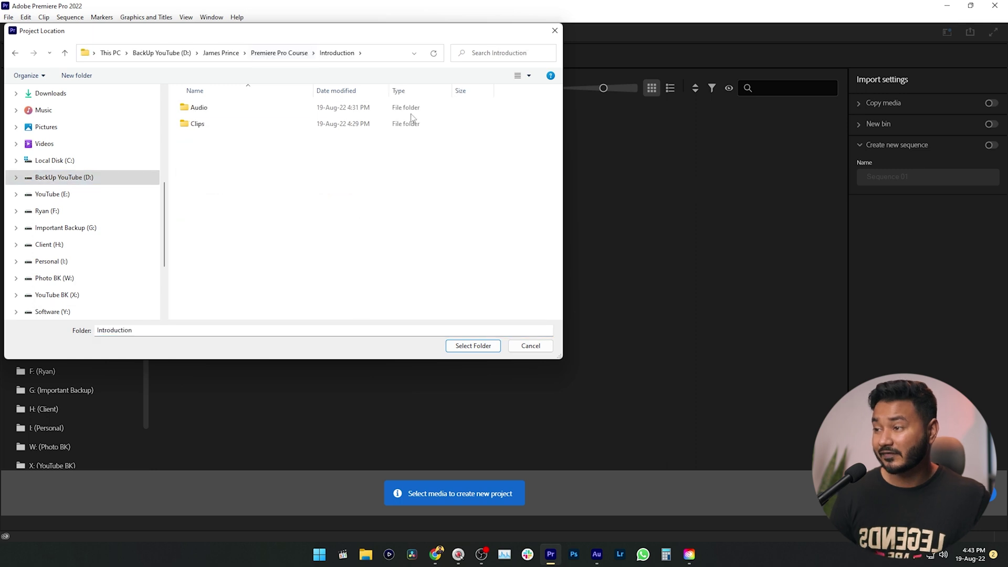
click(472, 345)
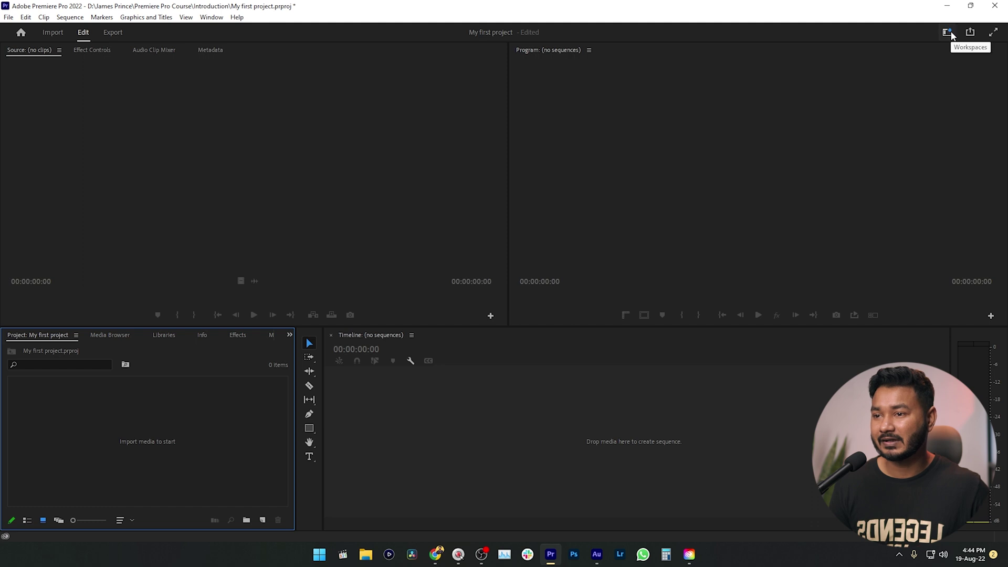
Review the available workspaces and choose the Editing workspace.
click(949, 32)
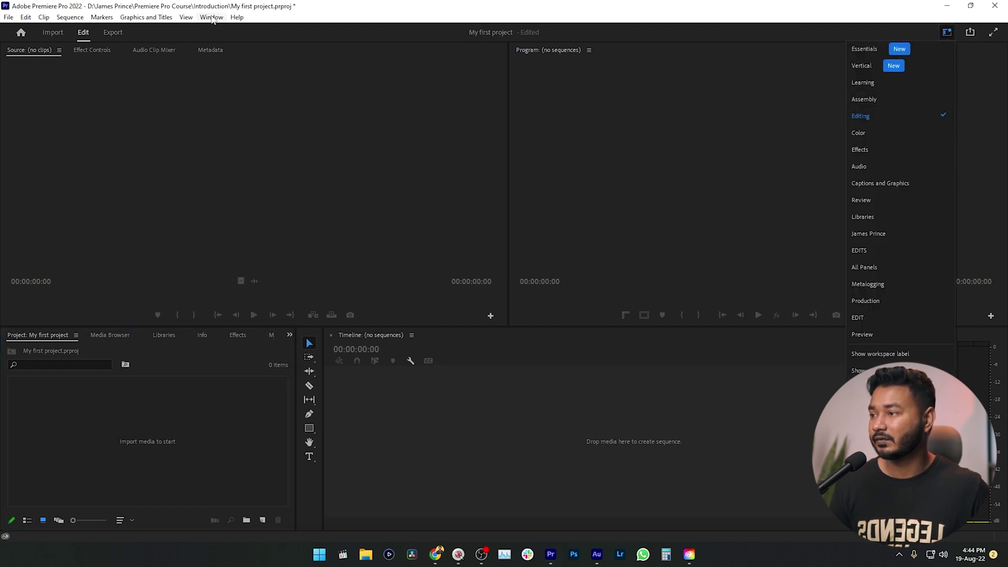
click(212, 17)
mouse_move(265, 29)
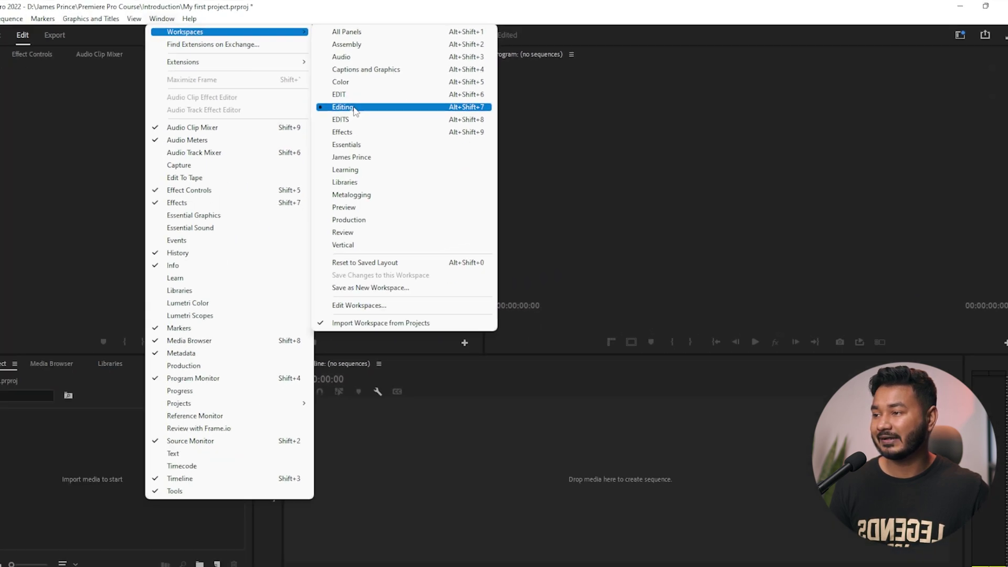
click(348, 96)
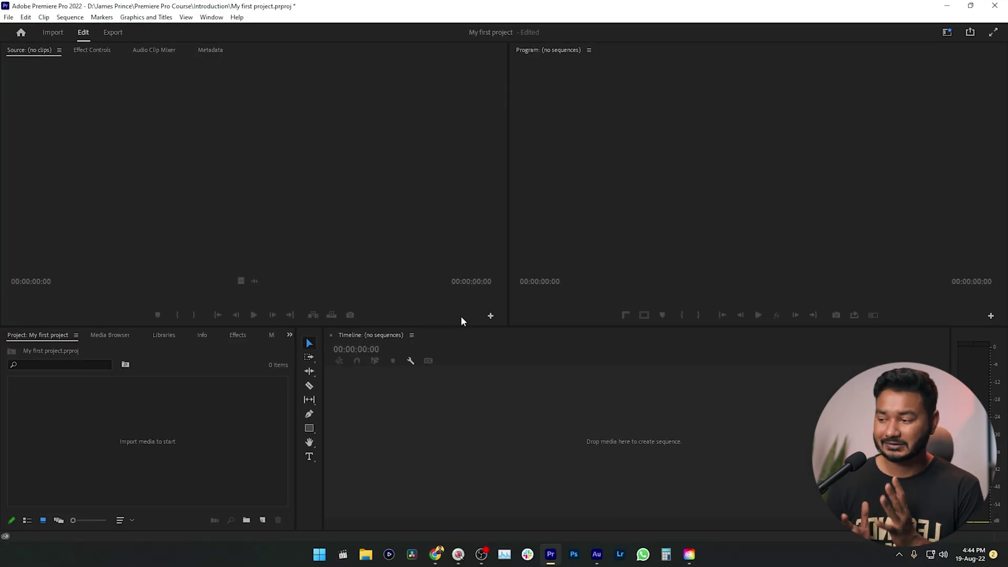
Activate the Project, Timeline and Program Monitor panels in turn to survey the layout.
click(168, 436)
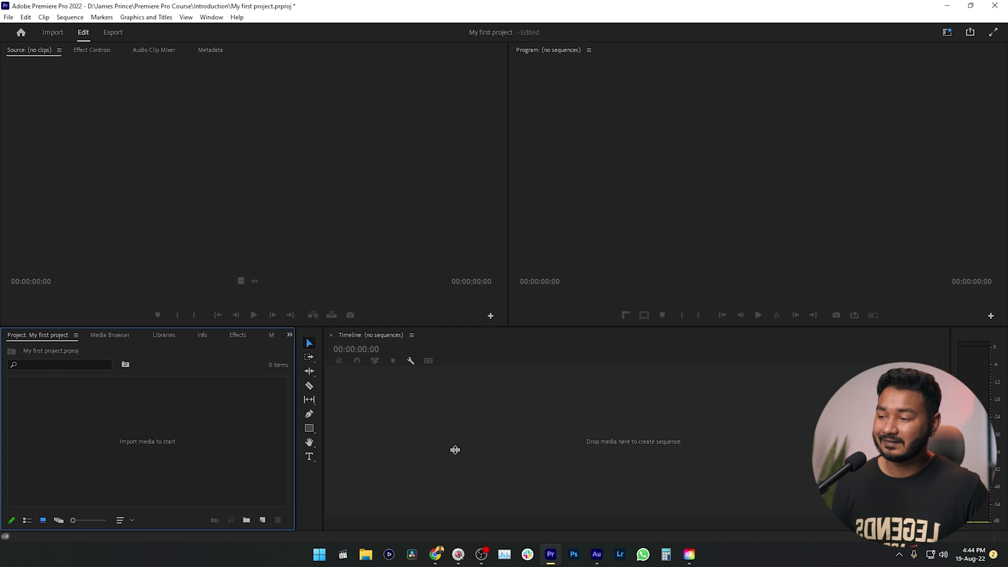
click(459, 449)
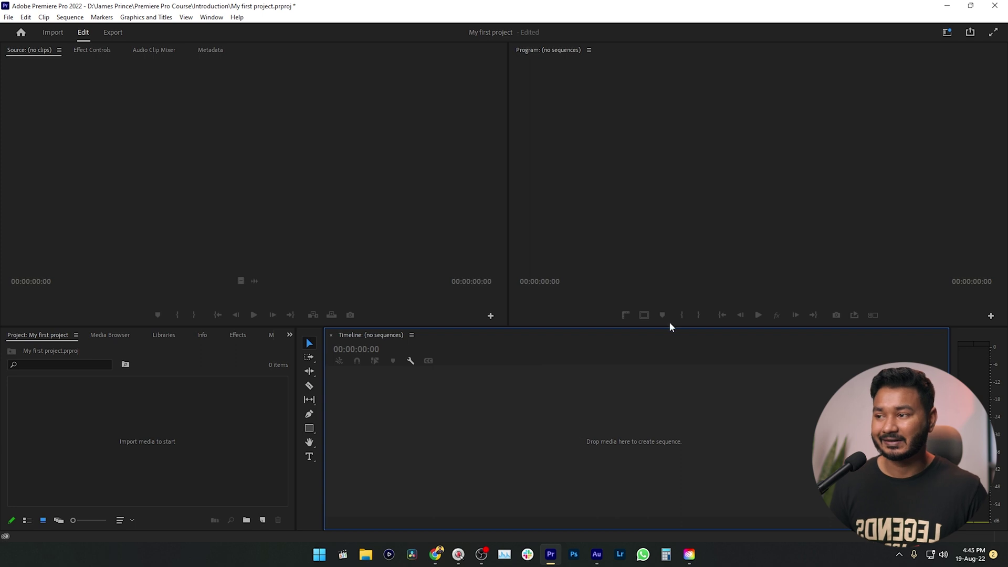
click(610, 122)
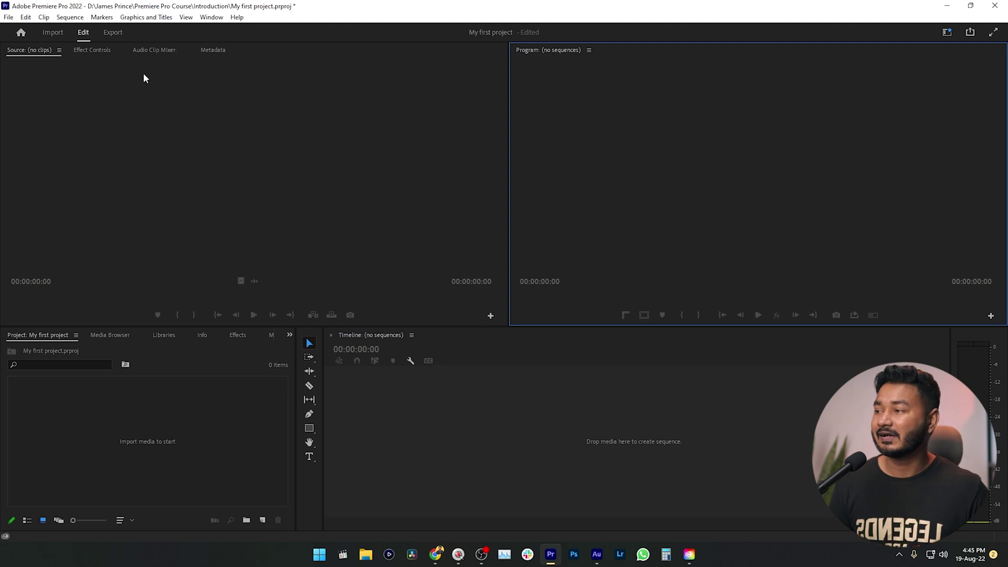
View the contents of the Effect Controls, Effects and Markers panels.
click(88, 55)
key(shift+1)
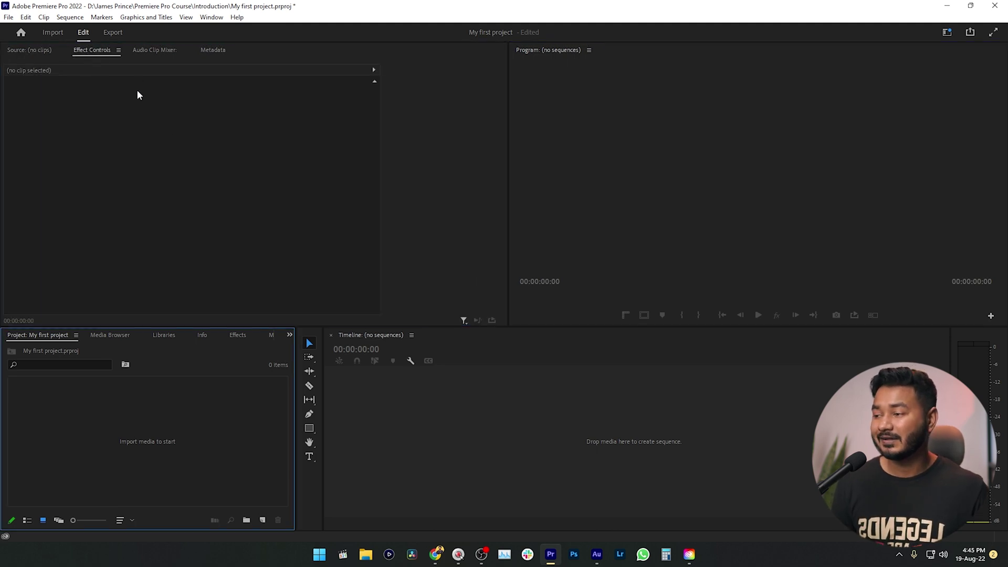
click(241, 336)
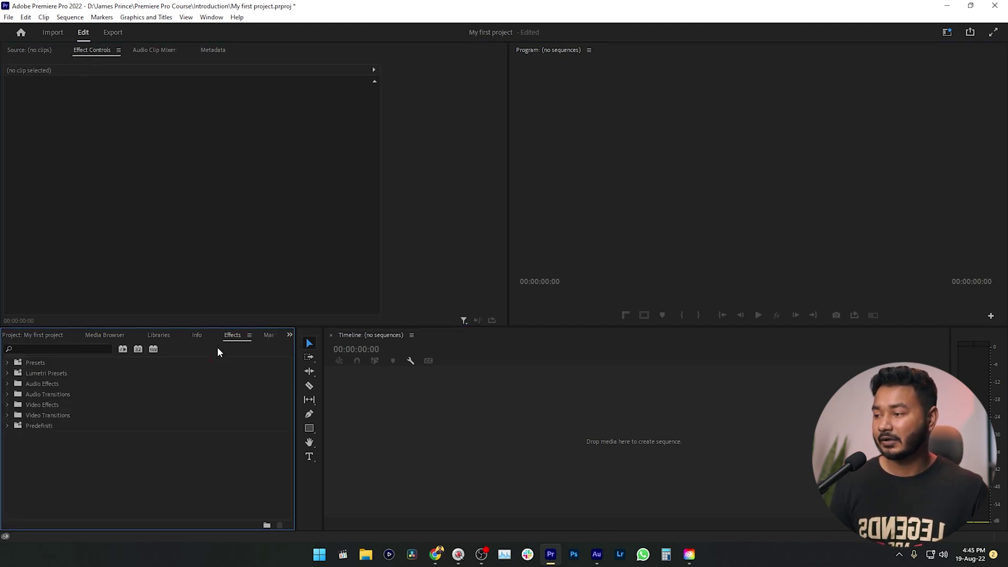
click(273, 336)
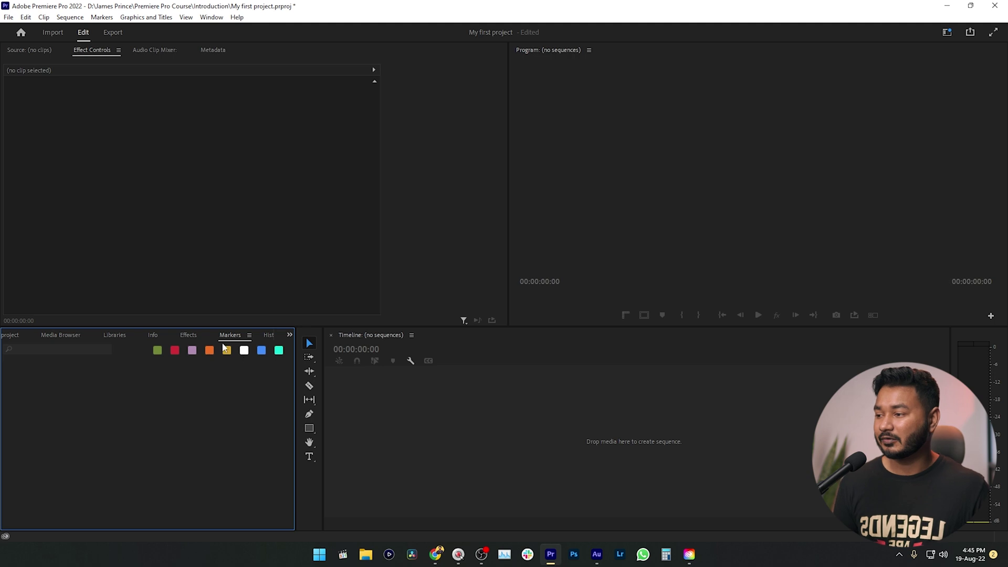
Bring the project panel for My first project.prproj back to the front.
click(212, 17)
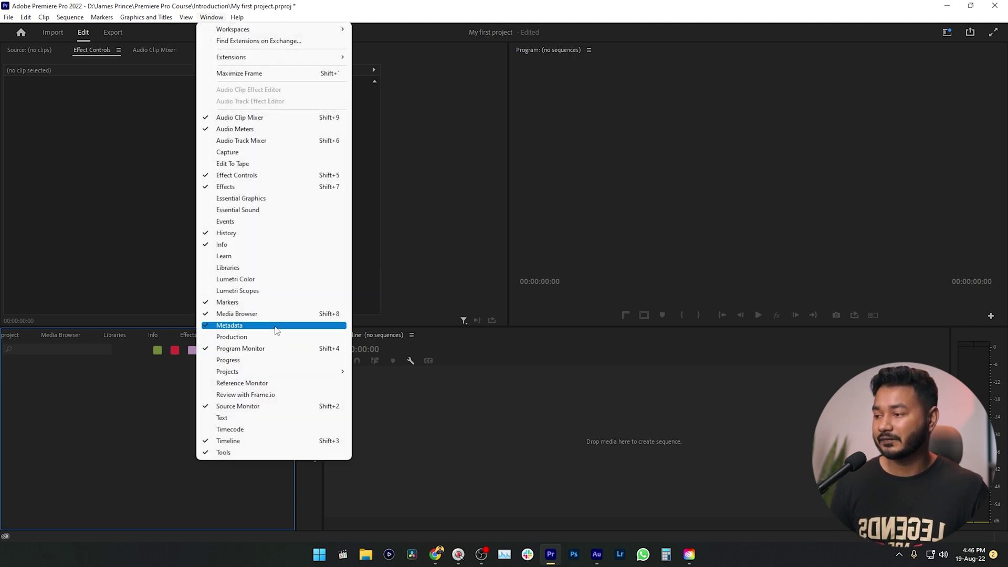
mouse_move(263, 373)
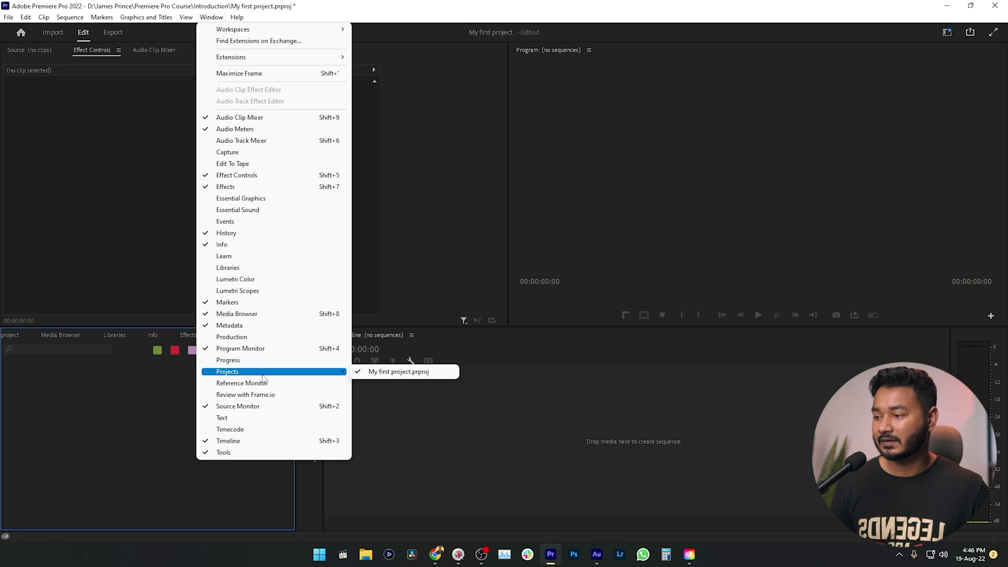
click(399, 372)
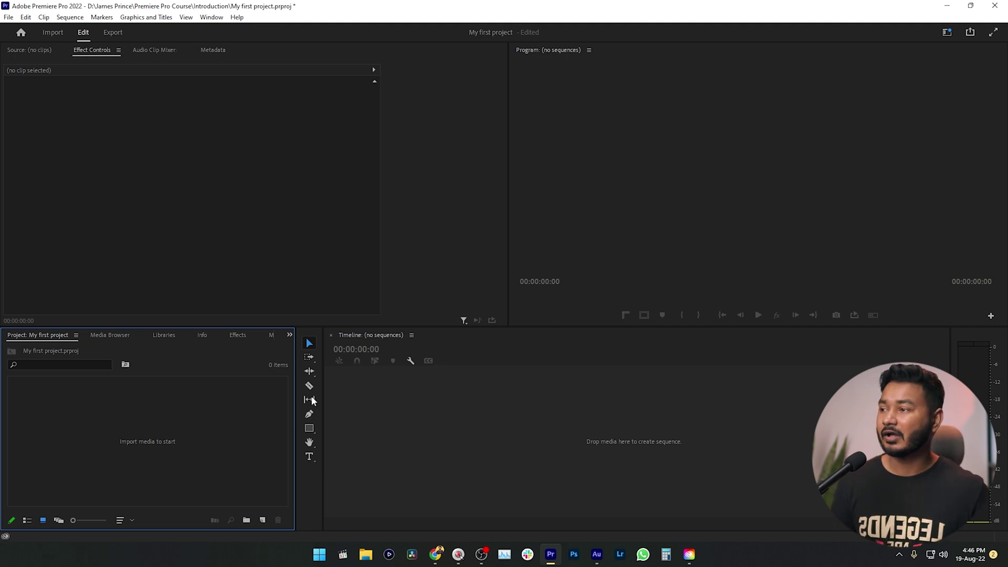
click(212, 18)
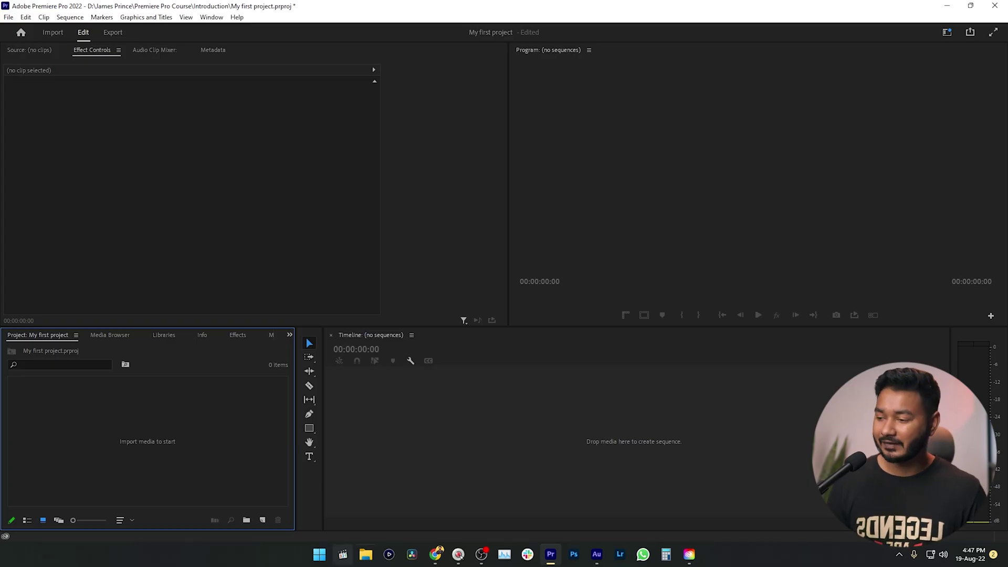
Switch to File Explorer and open the Premiere Pro Course\Introduction folder on the BackUp YouTube (D:) drive.
click(367, 553)
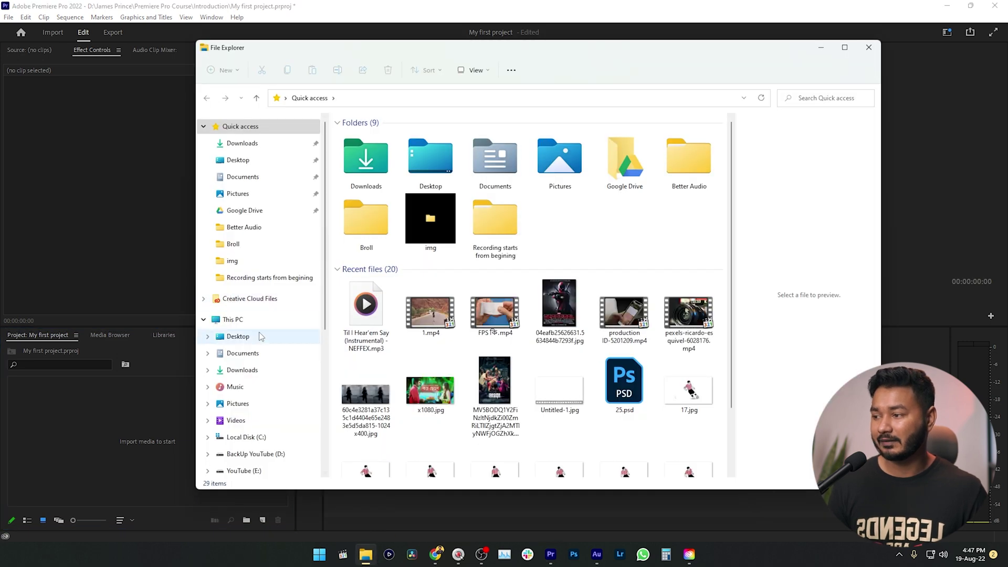
click(265, 454)
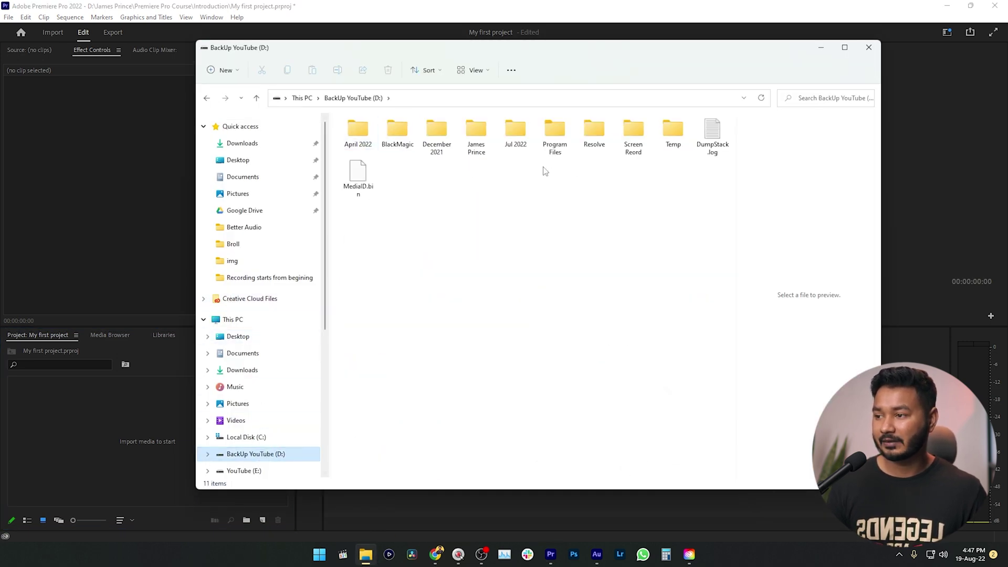
double_click(476, 134)
double_click(478, 215)
double_click(400, 137)
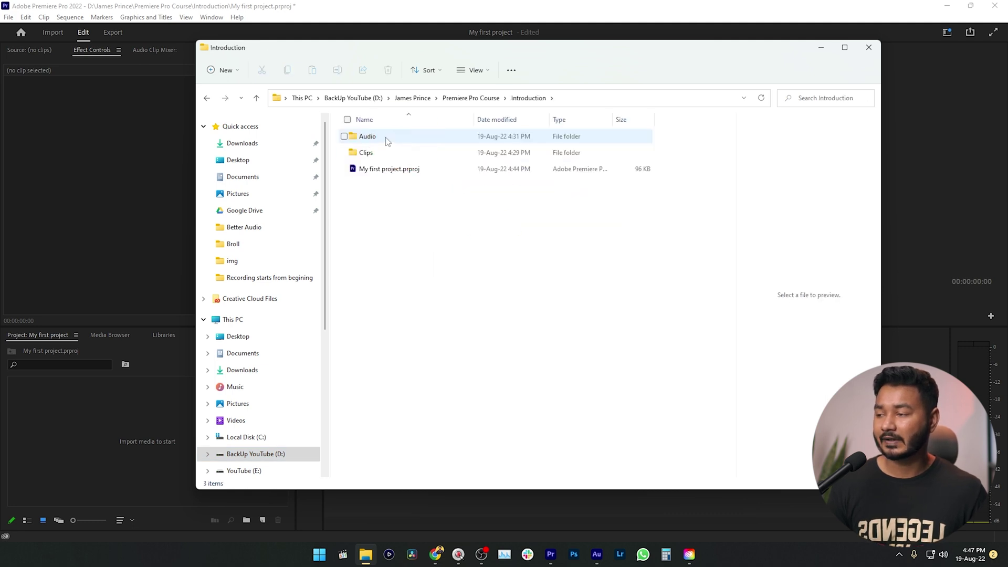
Look through the media in the Clips and Audio subfolders and return to the Introduction folder.
double_click(374, 153)
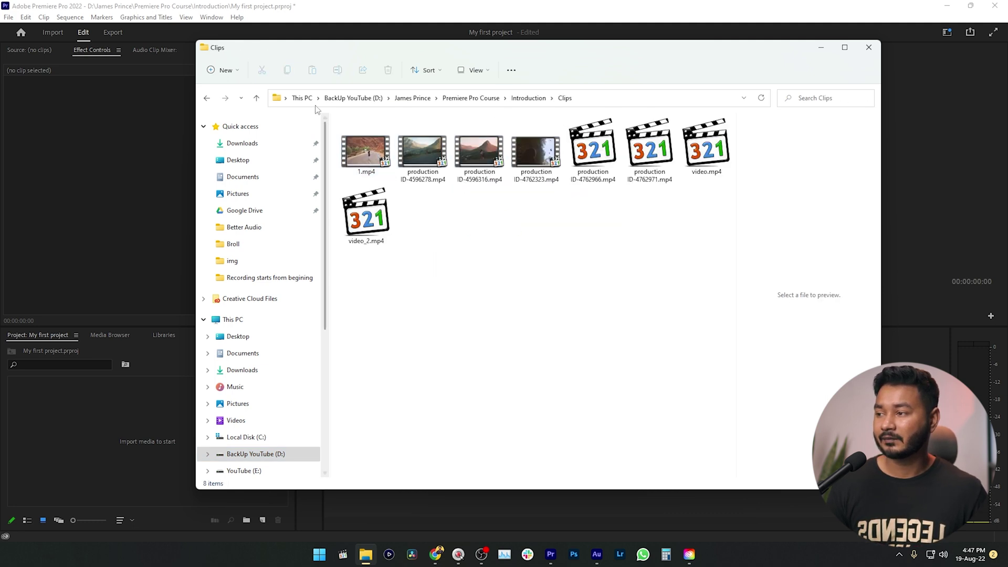
click(518, 98)
double_click(368, 136)
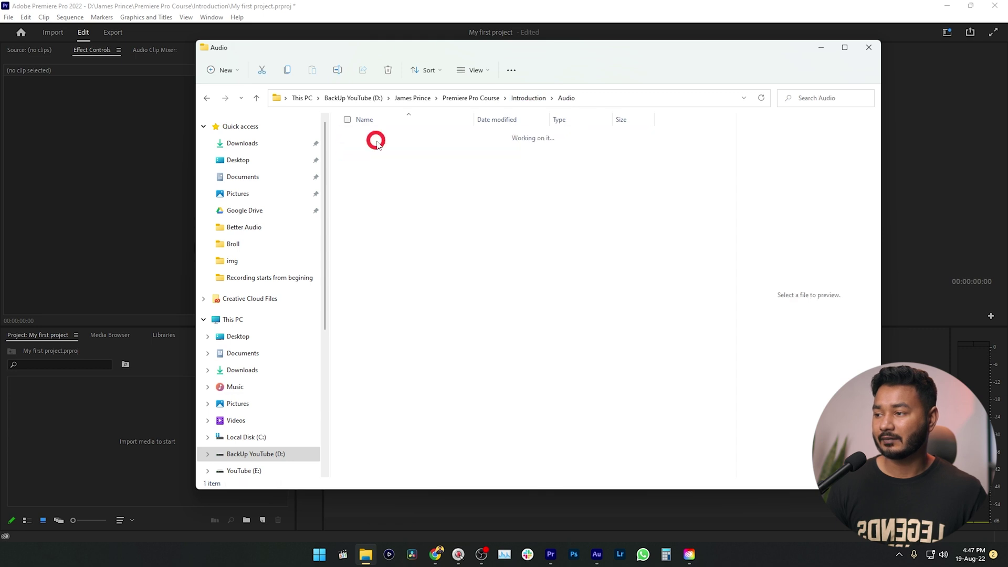
click(529, 98)
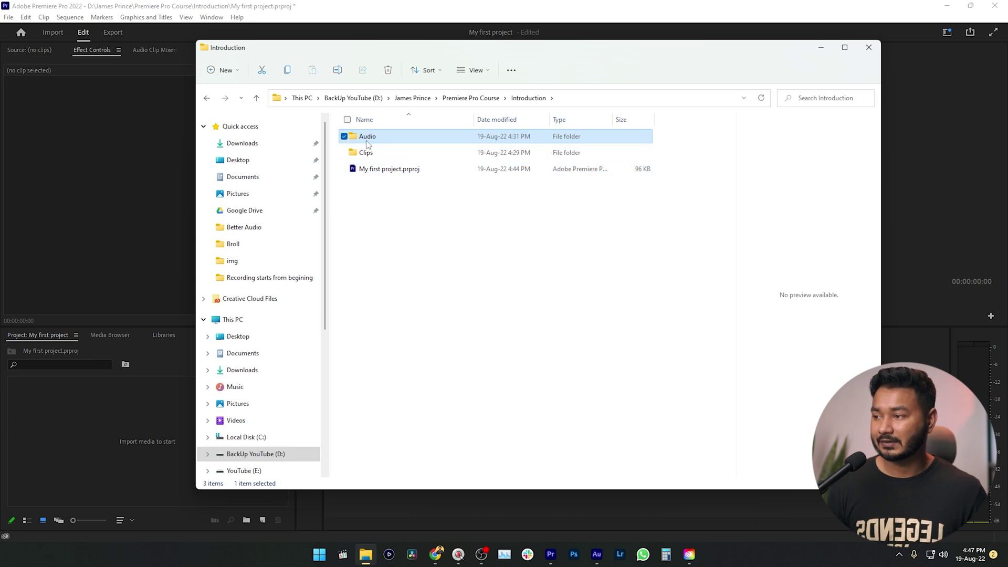
Import the Audio and Clips folders together into the Premiere Pro project panel.
key(shift)
shift+click(380, 158)
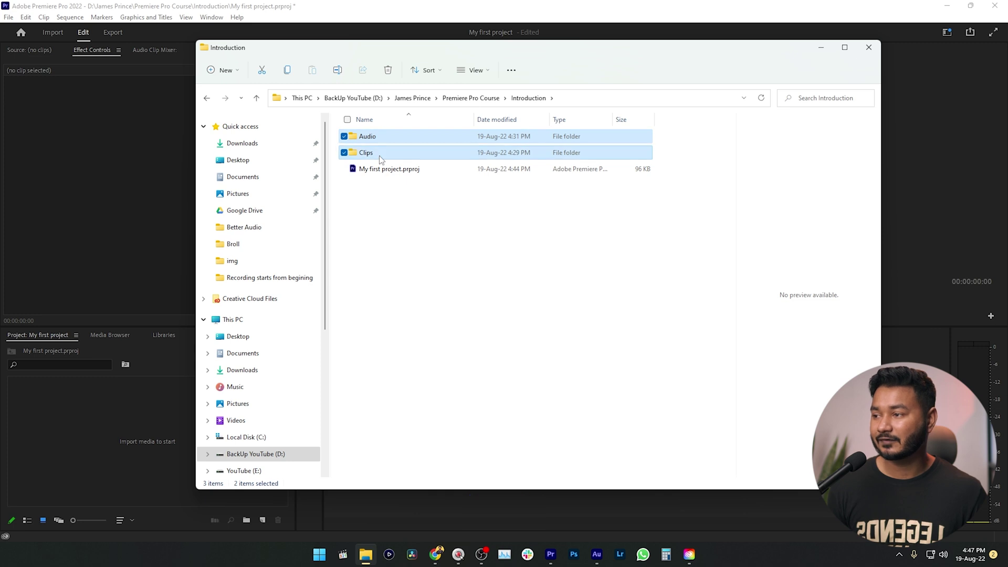
drag(377, 141, 59, 401)
drag(59, 399, 59, 399)
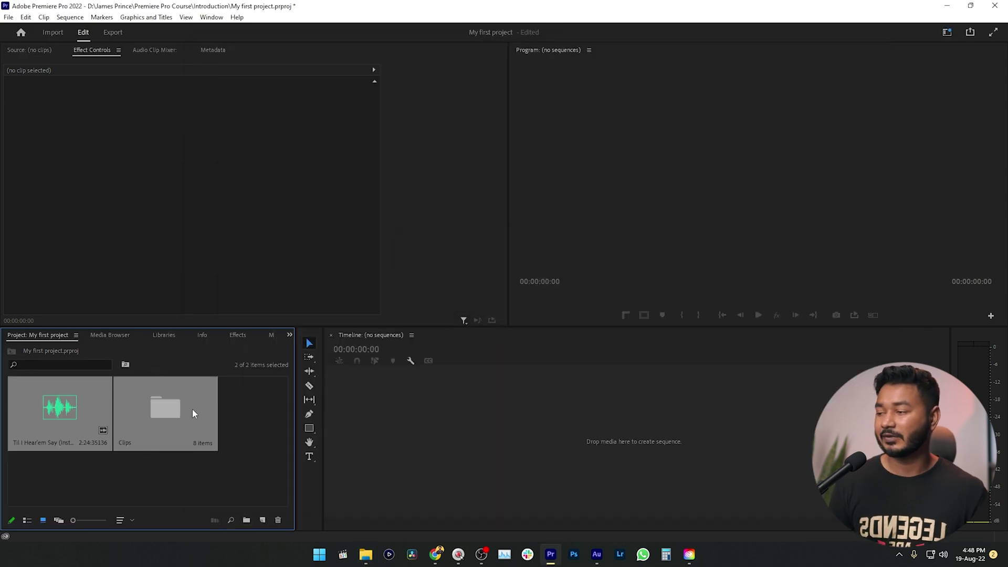
Deselect the imported items and open the Clips bin.
click(164, 452)
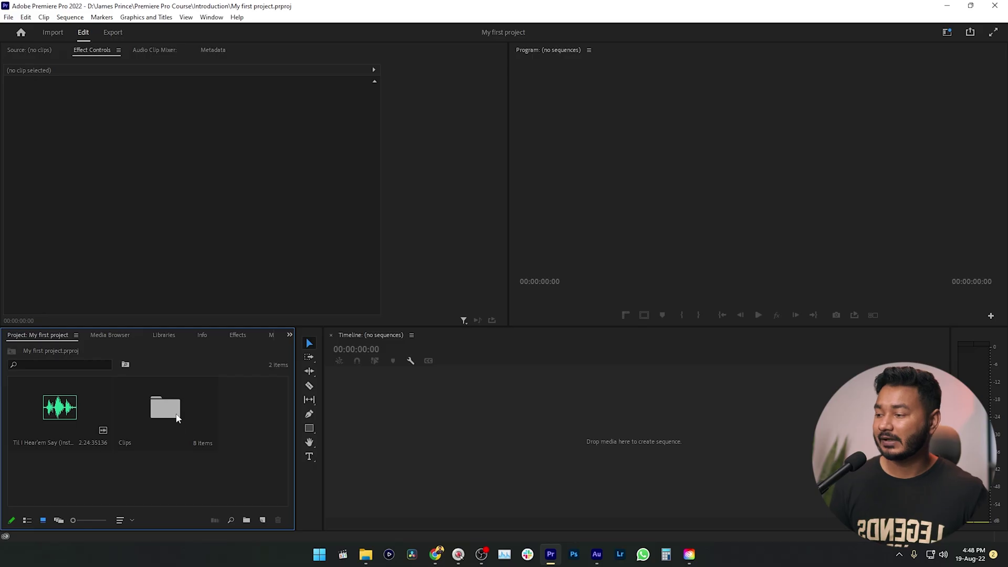
click(155, 399)
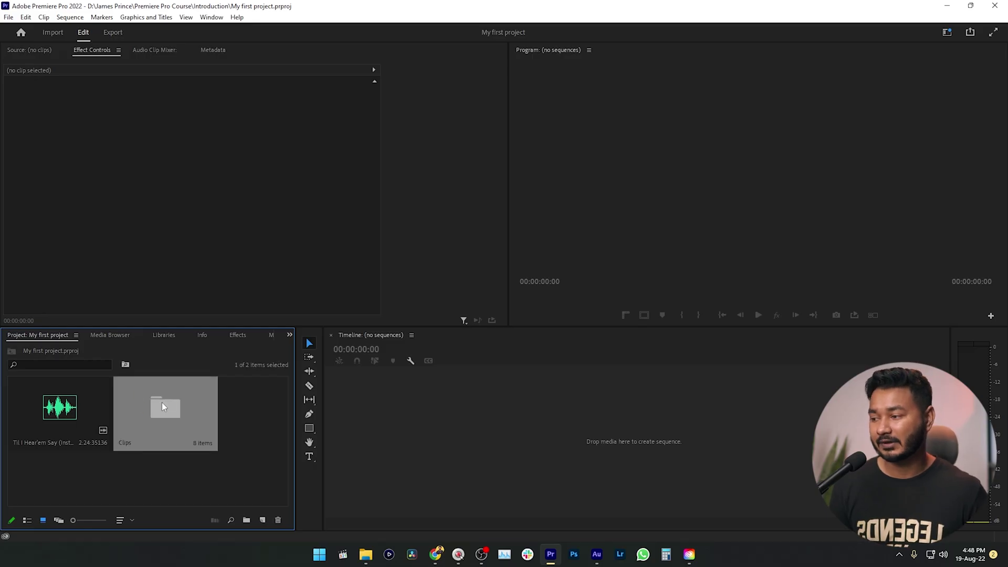
double_click(161, 402)
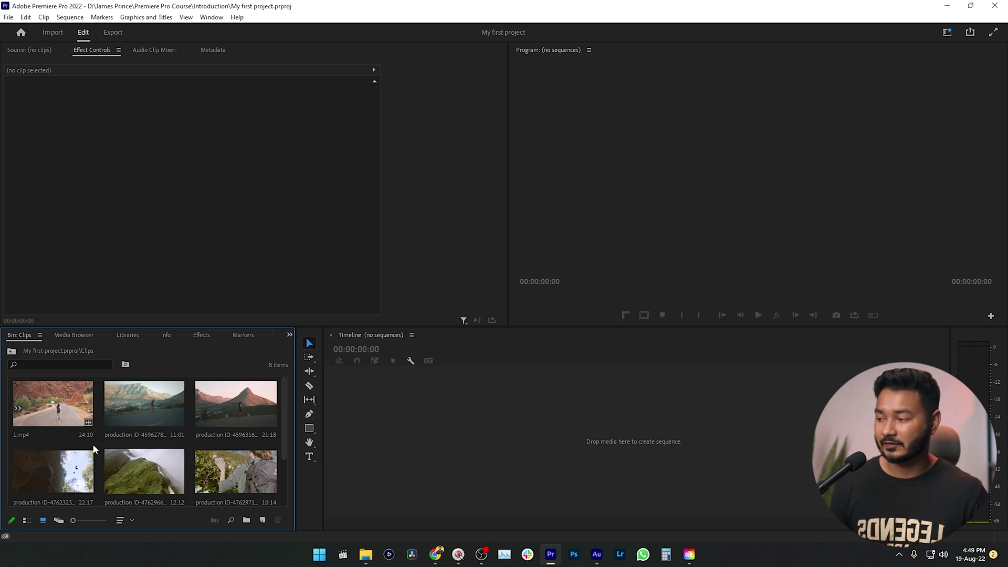
Select all the clips from 1.mp4 to video_2.mp4 in the Clips bin and place them on the empty timeline as a new sequence.
click(56, 395)
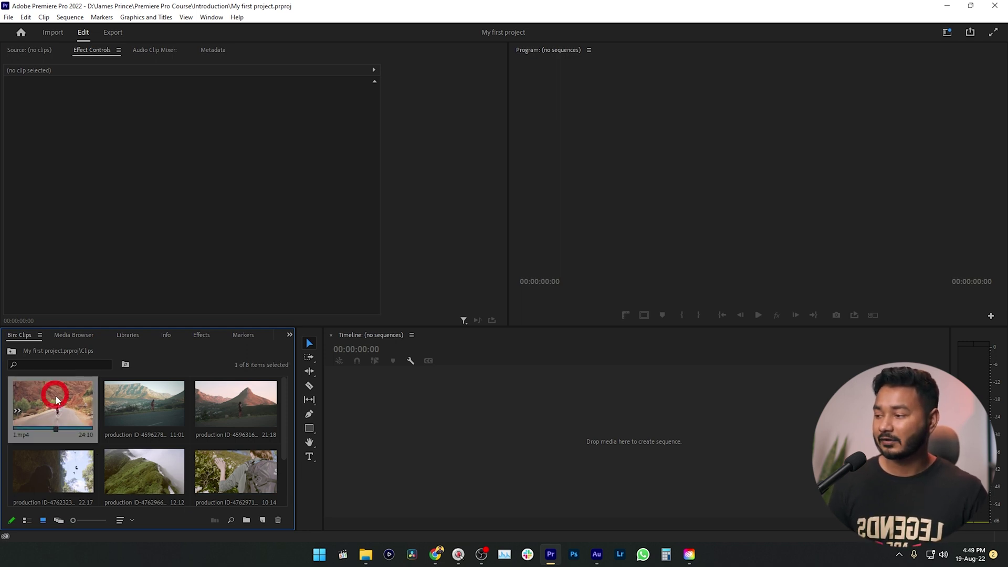
scroll(81, 442, down, 2)
scroll(57, 419, up, 2)
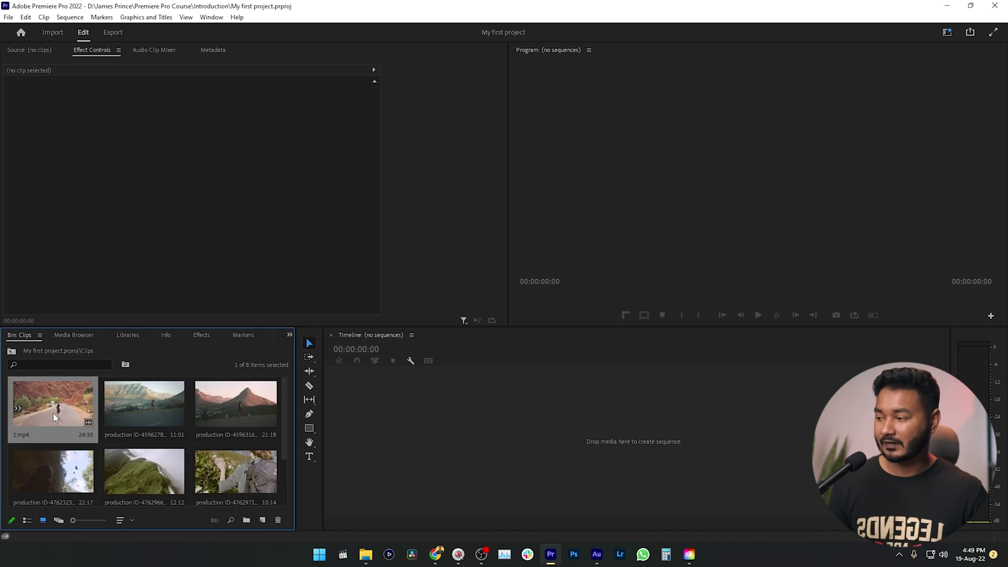
scroll(184, 462, down, 2)
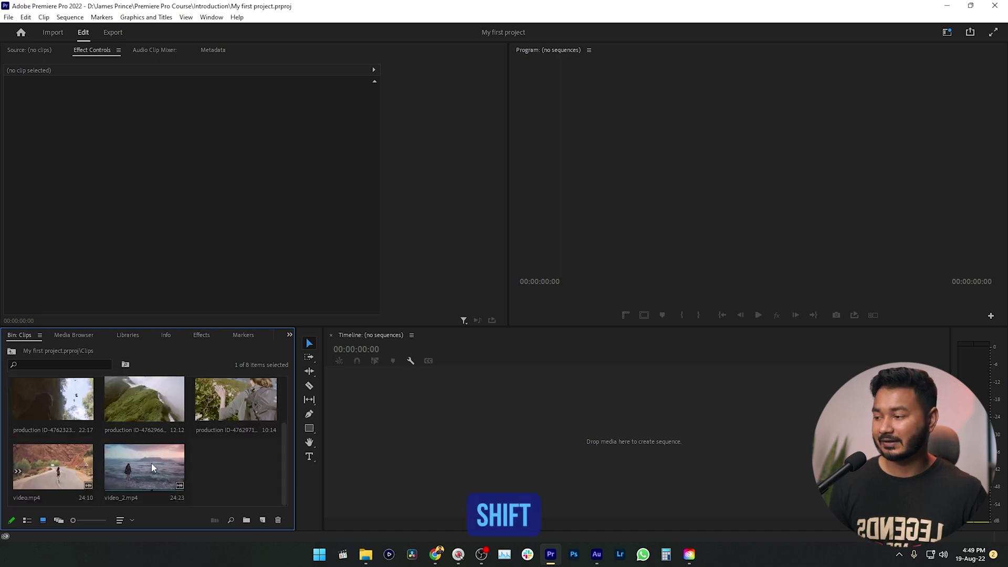
shift+click(151, 463)
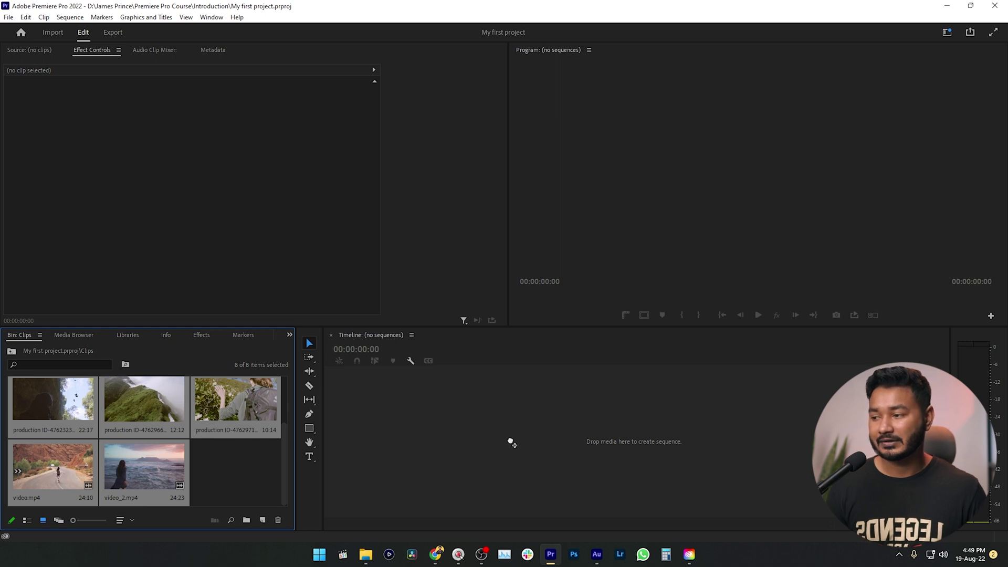
drag(510, 442, 513, 441)
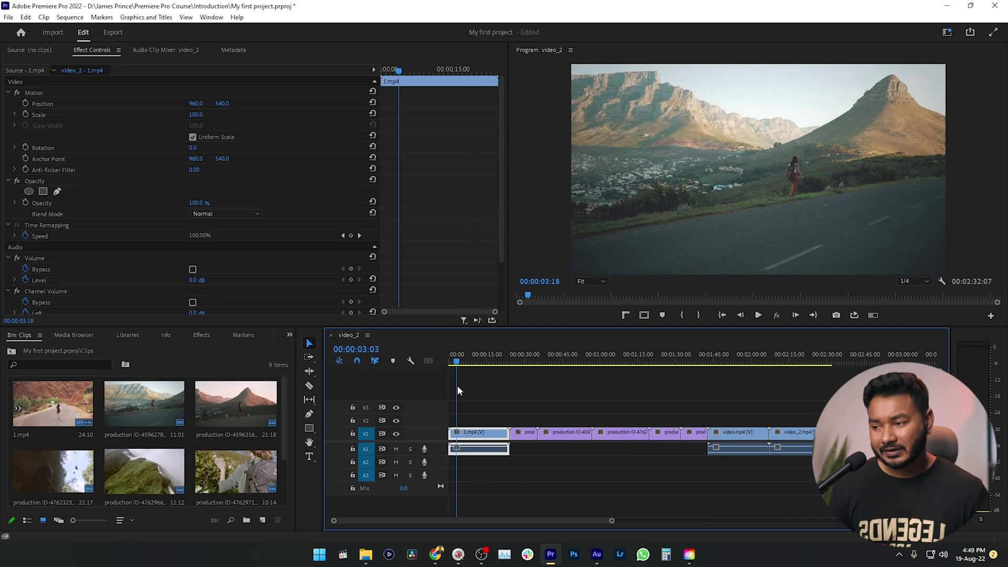
Play the first clip, zoom in on the timeline, and split 1.mp4 at 00:00:10:23 with the Razor tool.
click(476, 384)
key(space)
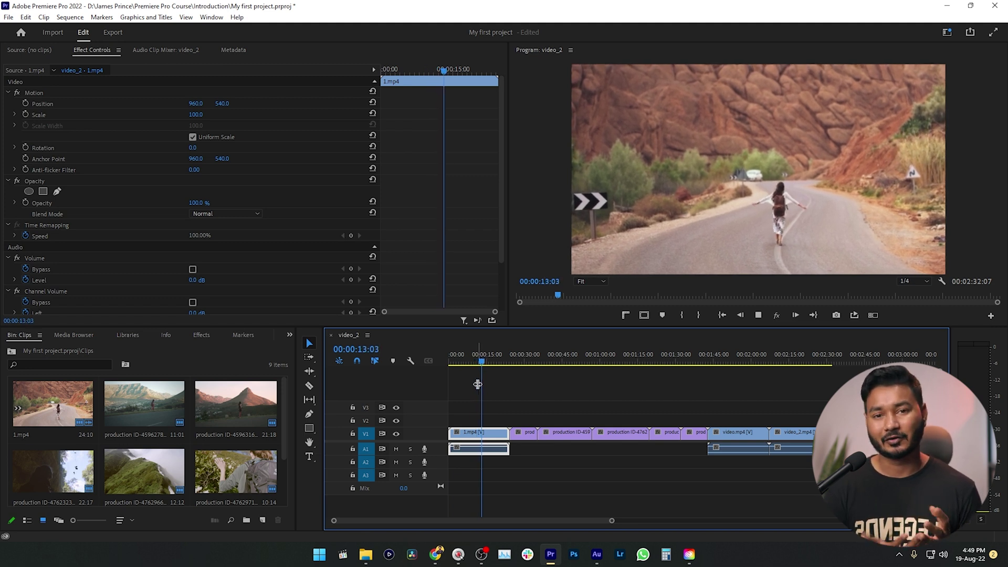
key(=)
key(=)
key(space)
drag(506, 350, 501, 370)
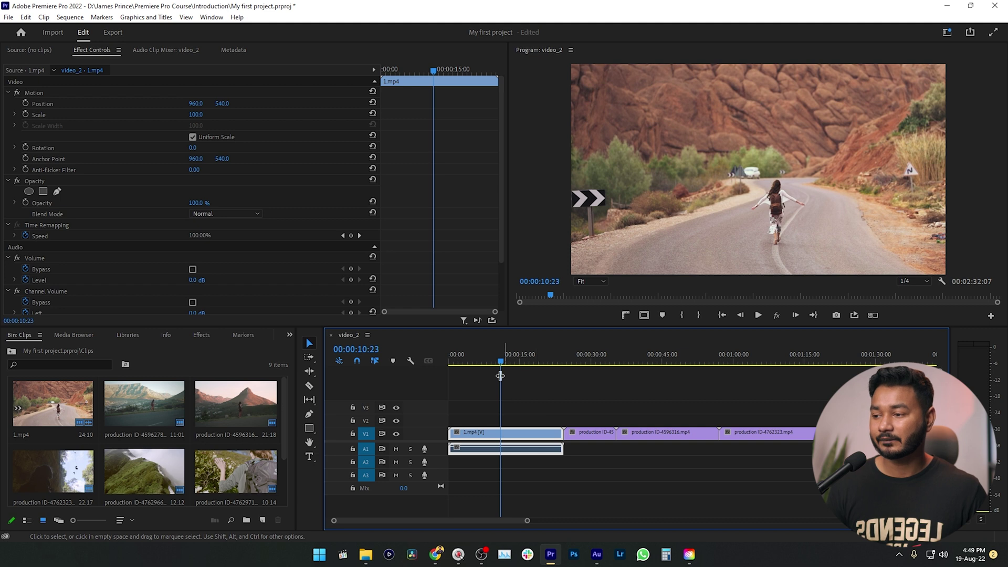
click(310, 387)
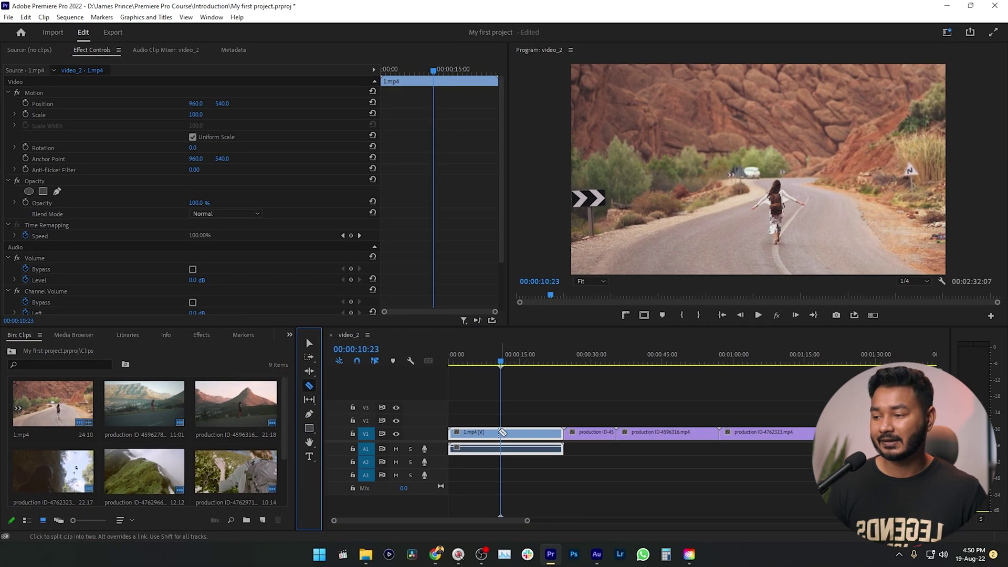
click(502, 433)
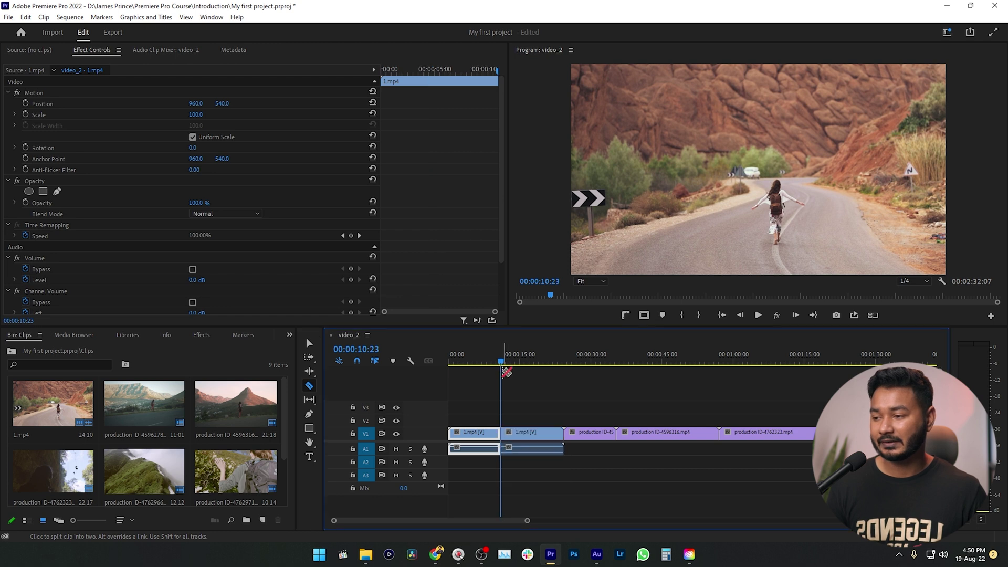
Play on from the first cut and split 1.mp4 again at 00:00:14:02.
key(space)
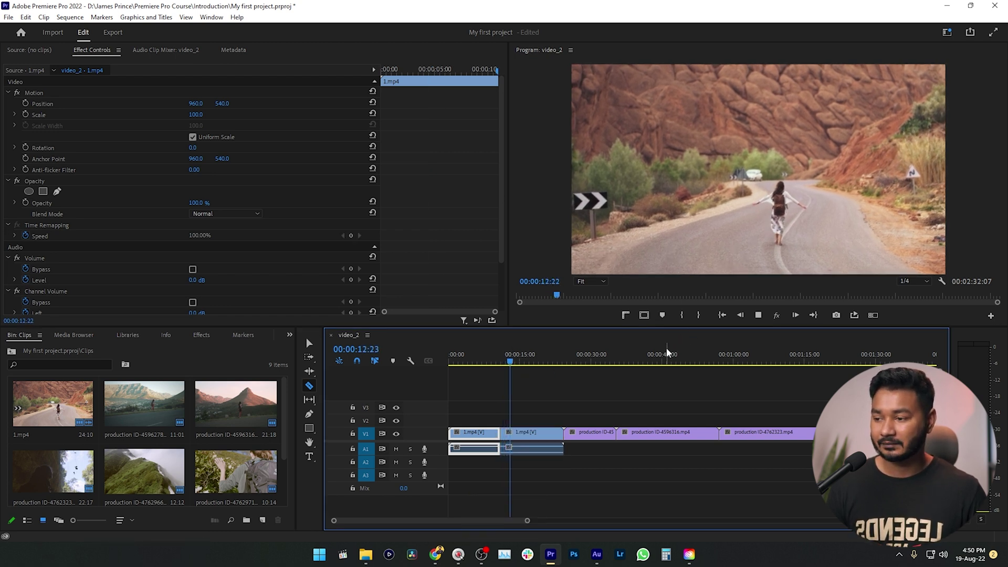
key(space)
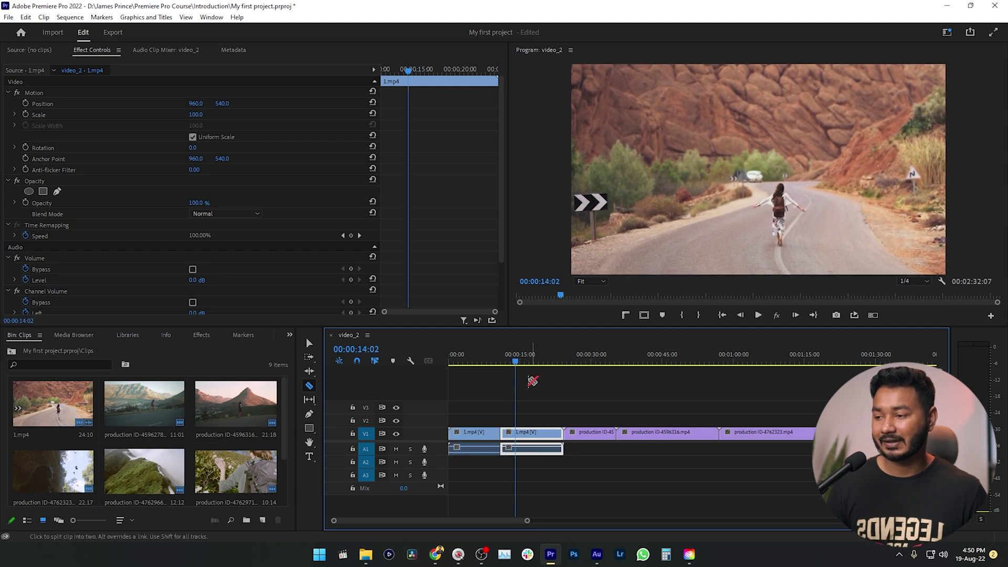
click(519, 434)
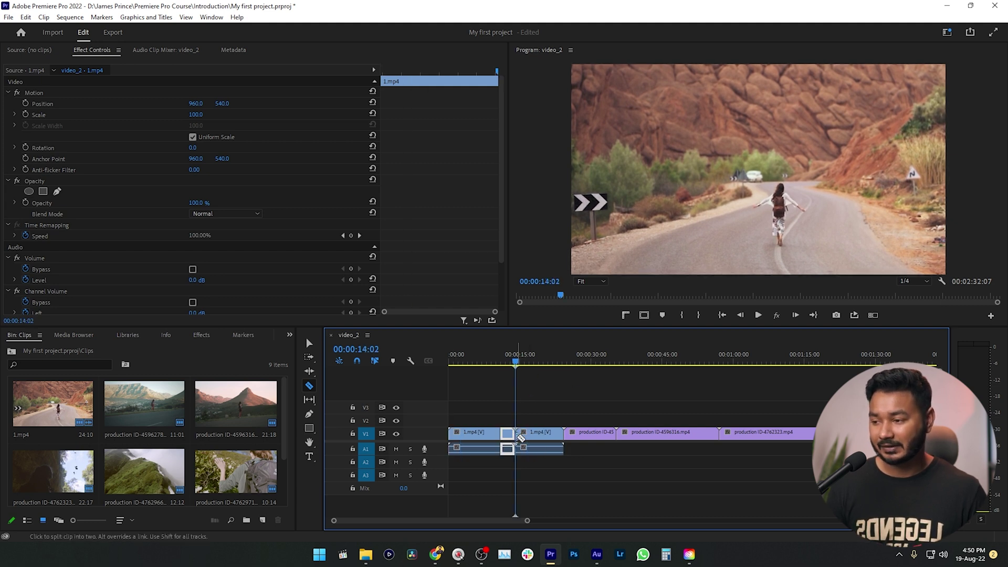
Delete the first and last pieces of 1.mp4 from the timeline, keeping only the middle piece.
click(309, 345)
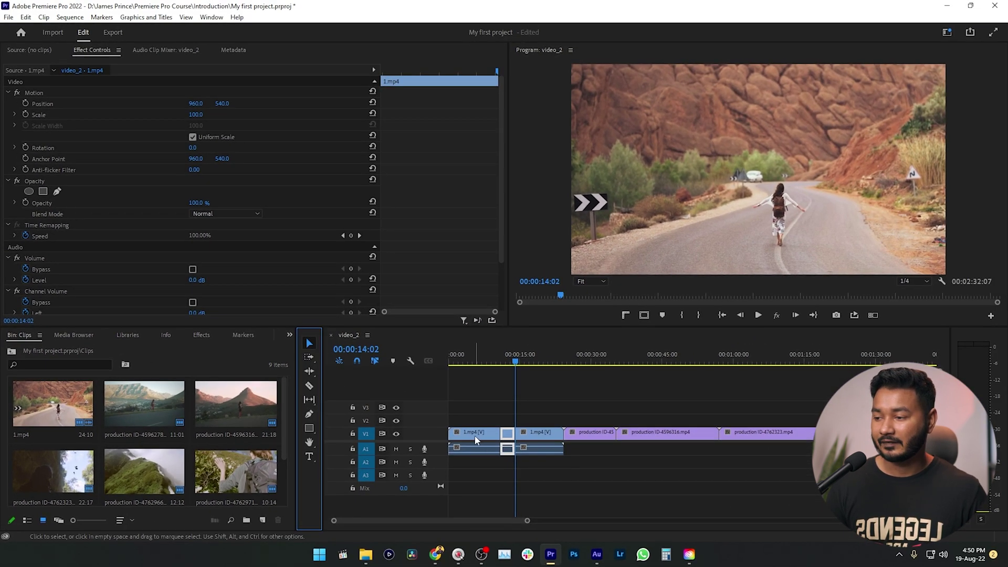
click(475, 437)
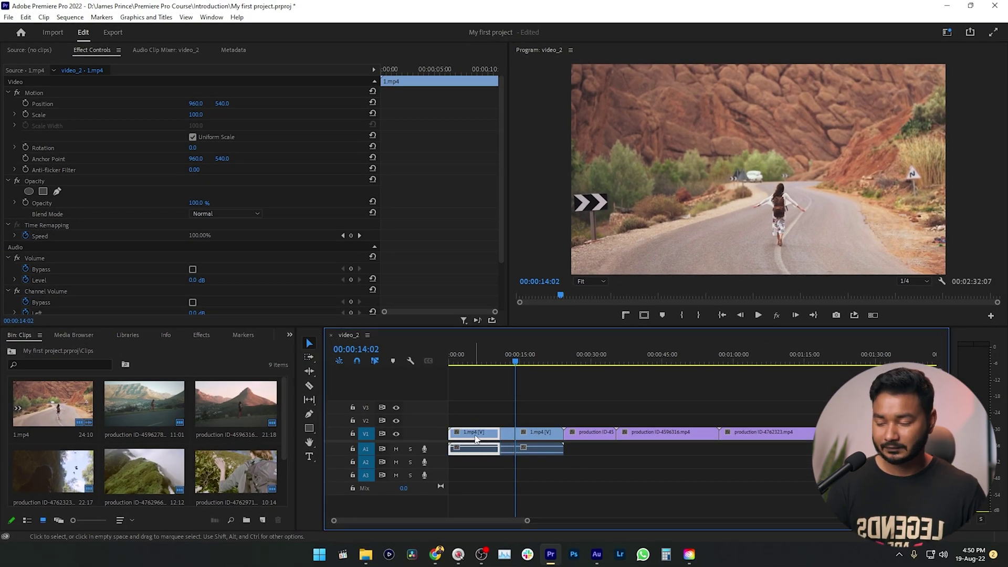
key(Delete)
click(545, 436)
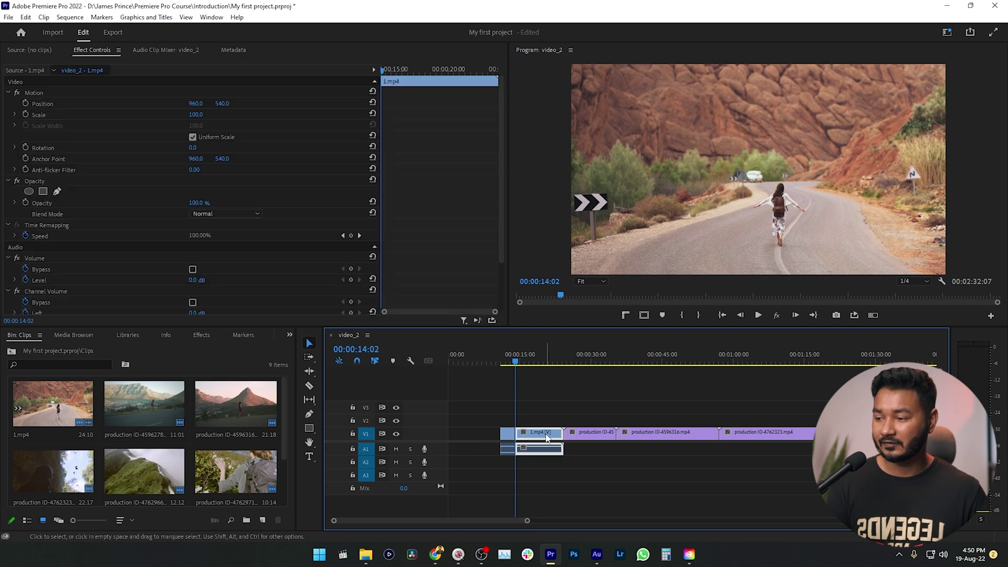
key(Delete)
Play the start of the sequence across the gap and the remaining piece of 1.mp4.
click(470, 355)
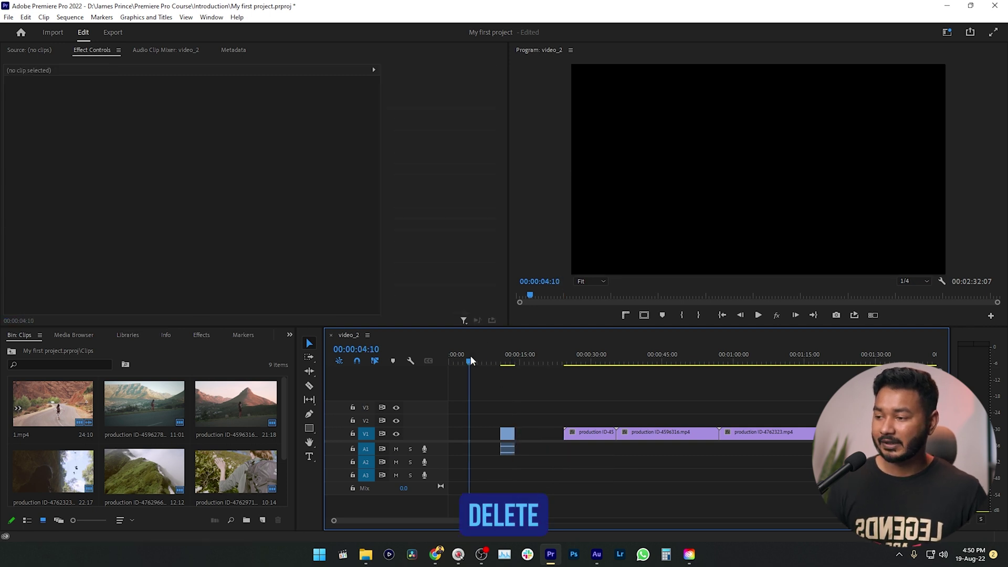
key(space)
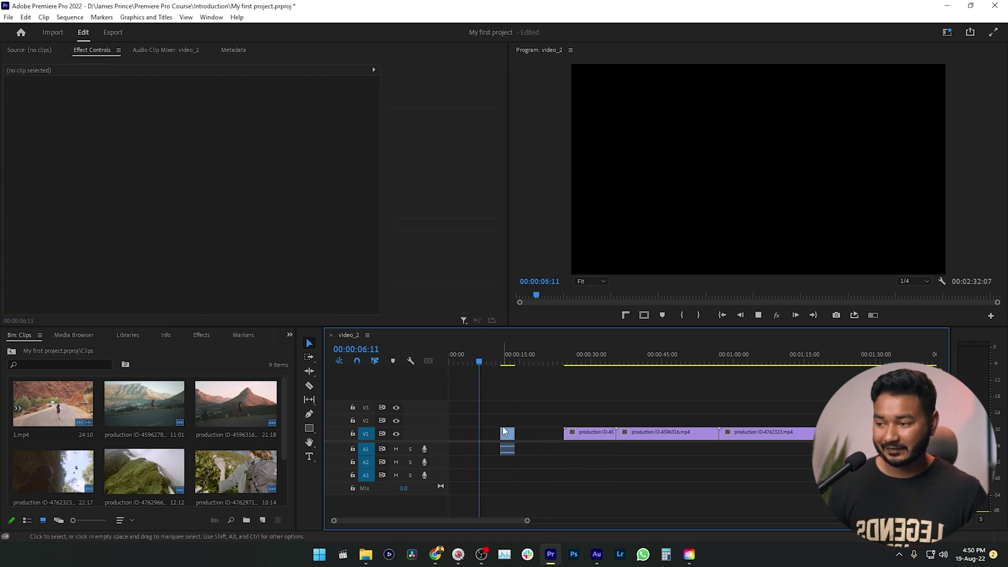
click(504, 361)
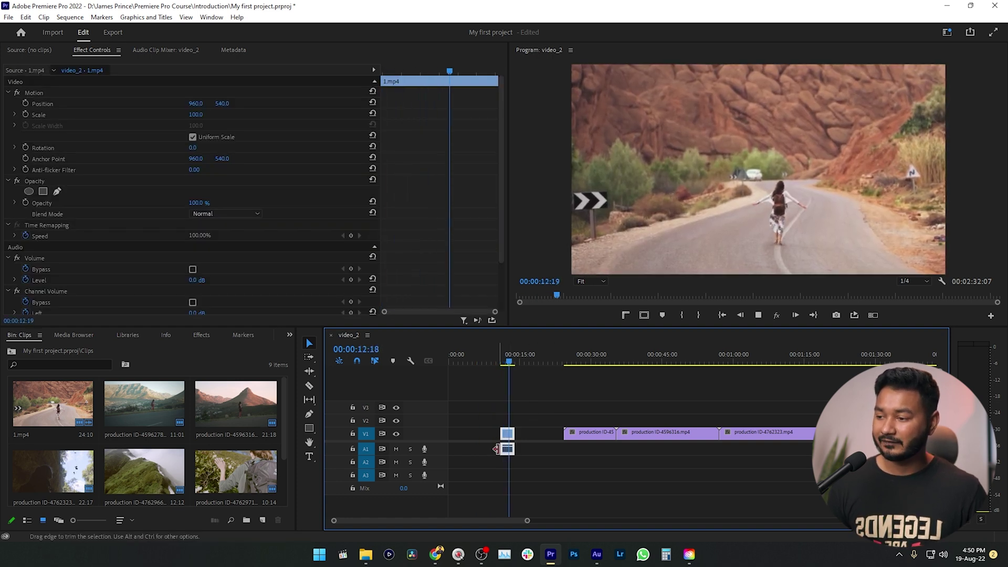
key(space)
Ripple delete the empty gaps before and after the remaining piece of 1.mp4.
click(475, 432)
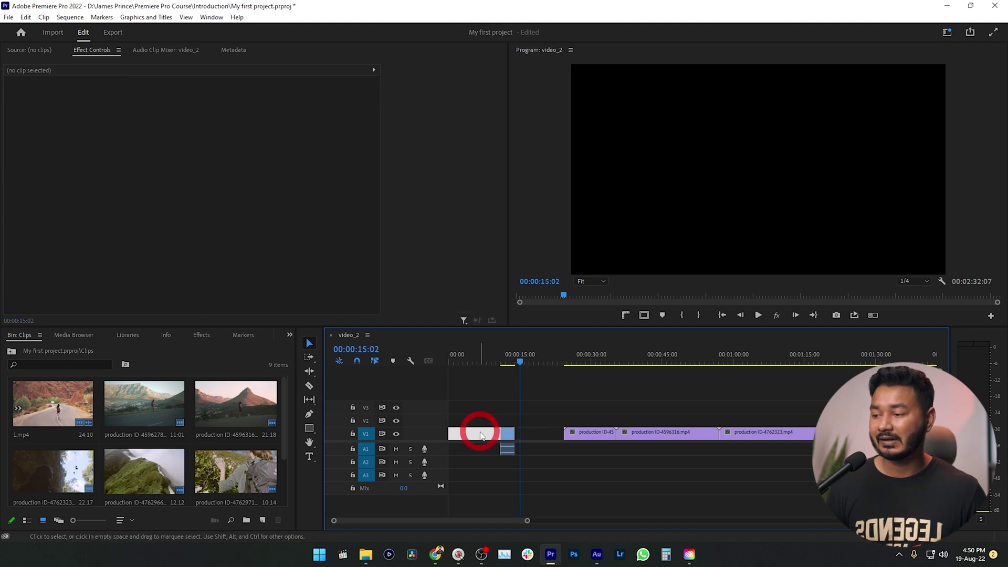
click(528, 433)
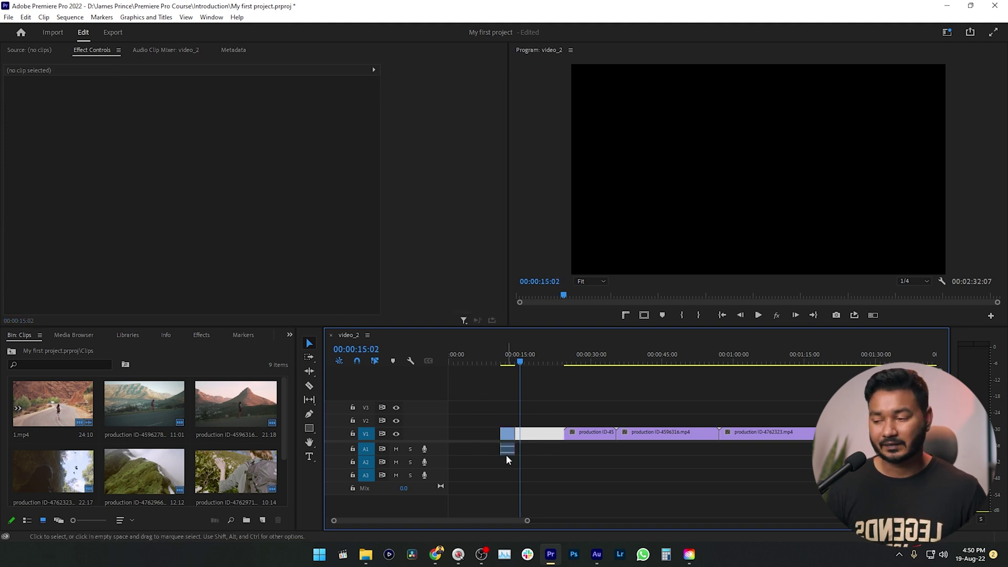
right_click(479, 435)
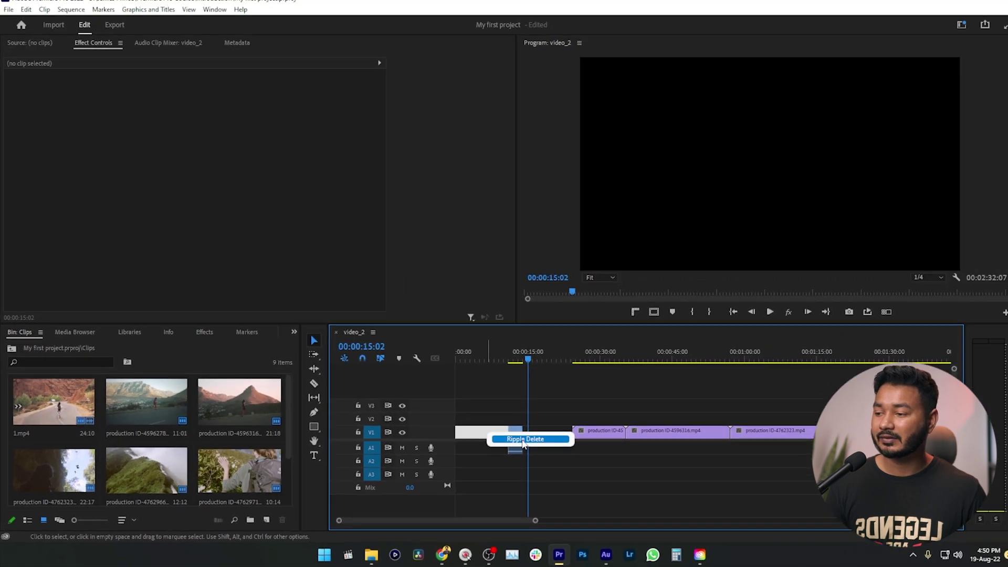
click(525, 439)
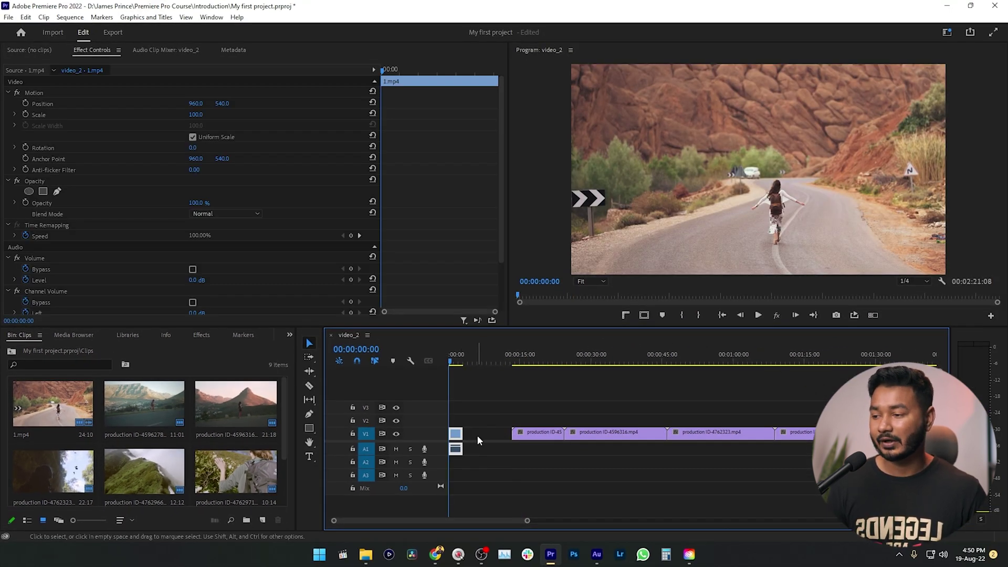
click(488, 434)
right_click(488, 434)
click(534, 440)
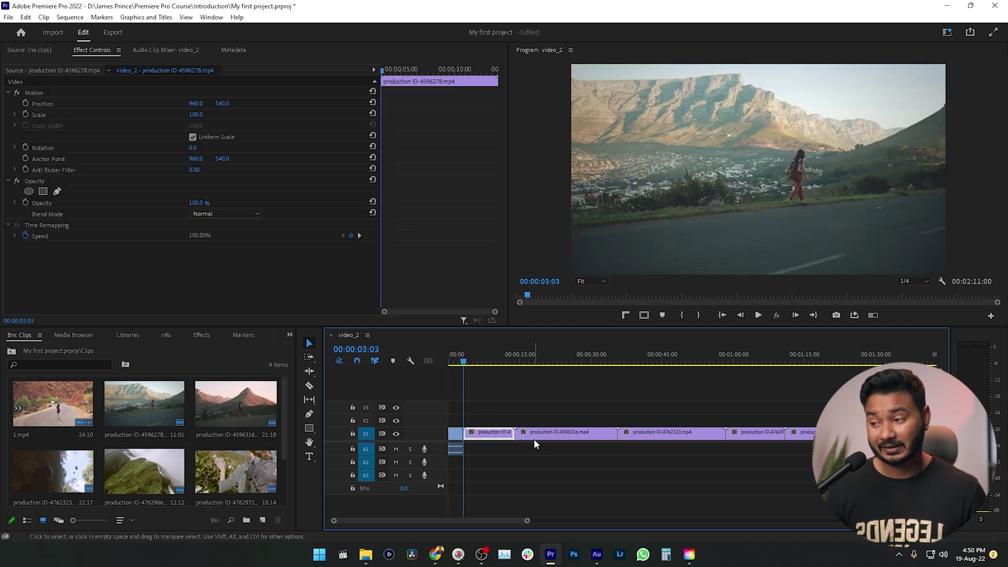
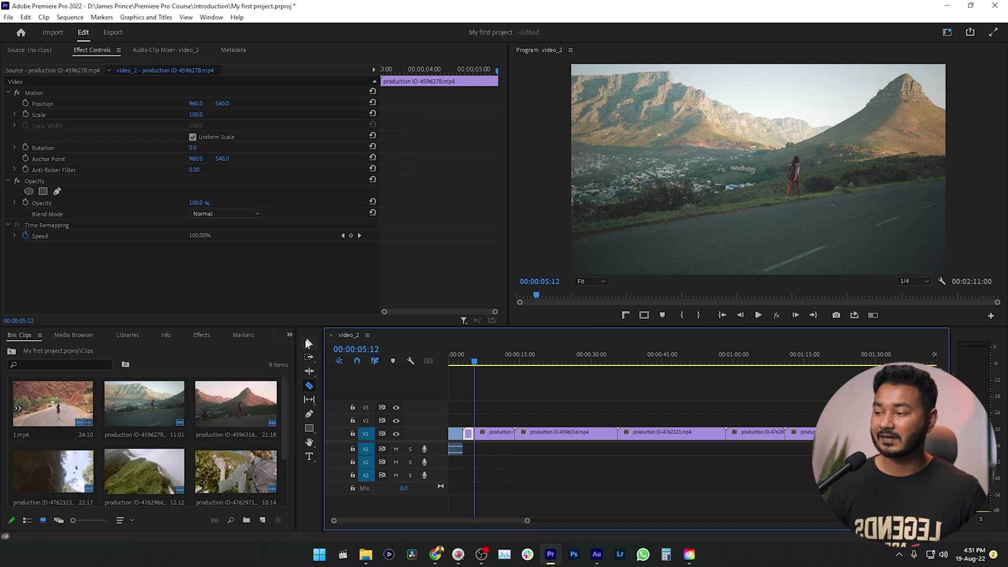
Delete the part of production ID-4596278.mp4 after the 00:00:05:12 cut and ripple delete the gap it leaves.
click(308, 344)
click(496, 433)
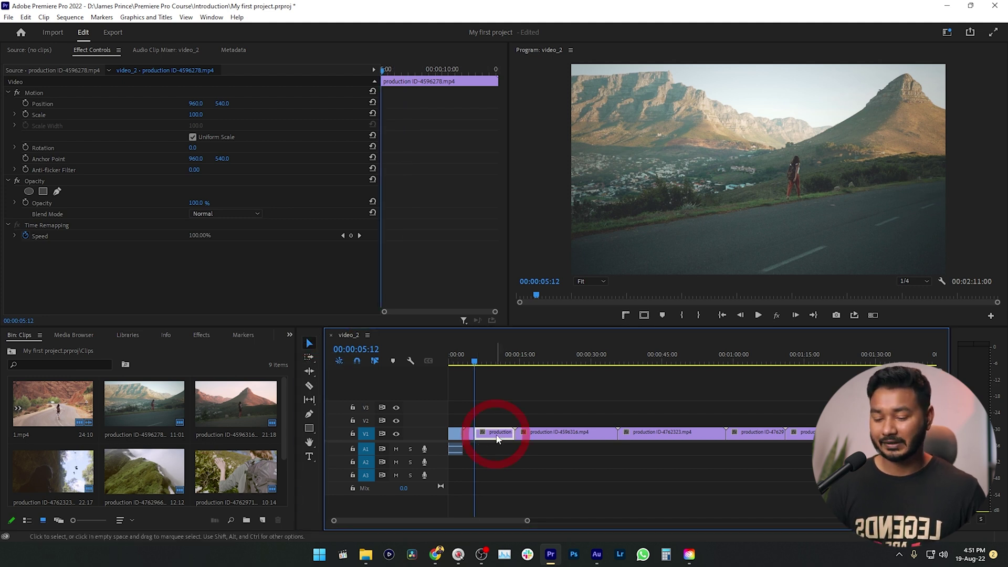
key(Delete)
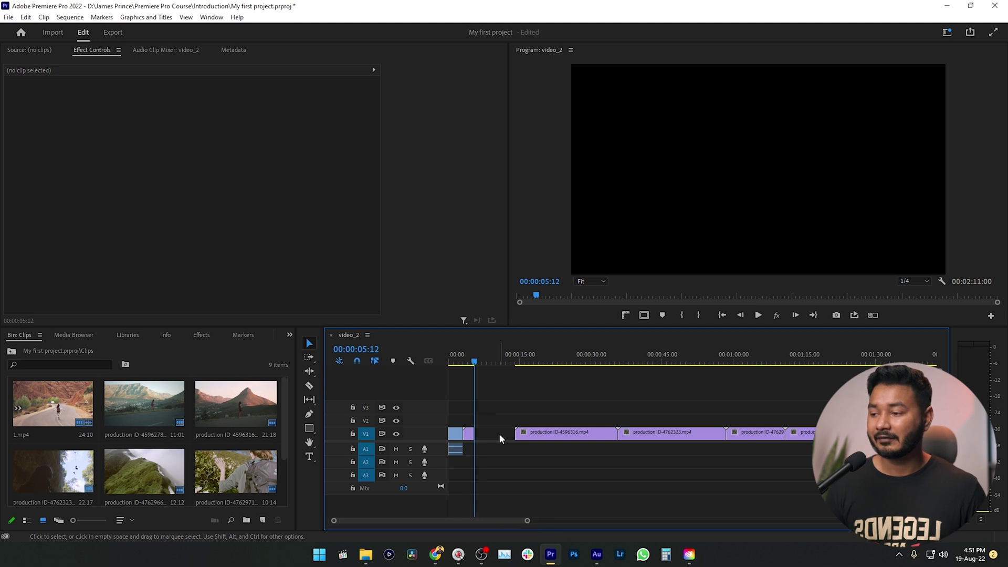
right_click(499, 434)
click(537, 441)
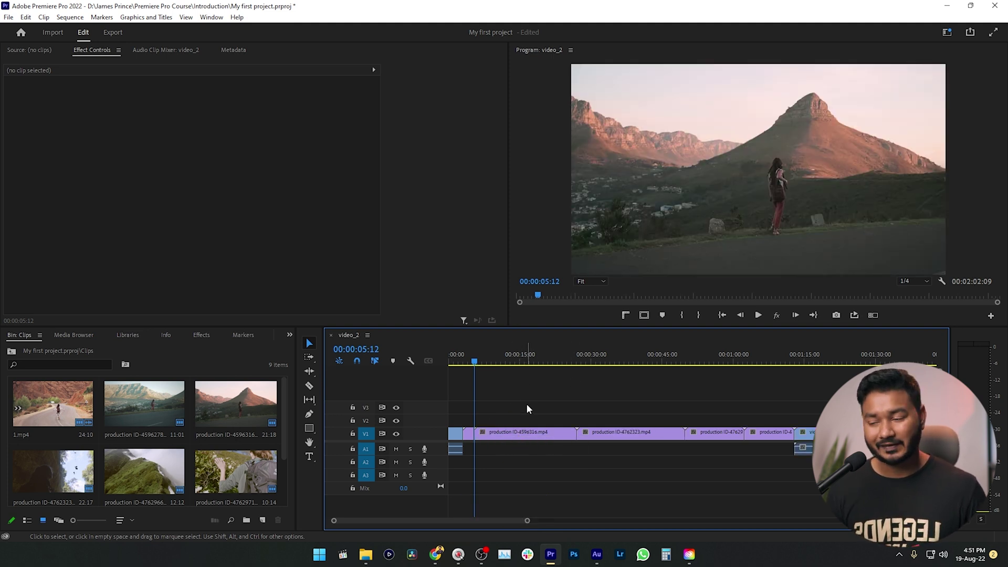
Preview production ID-4596316.mp4, delete it from the timeline, and close its gap with Ripple Delete.
key(space)
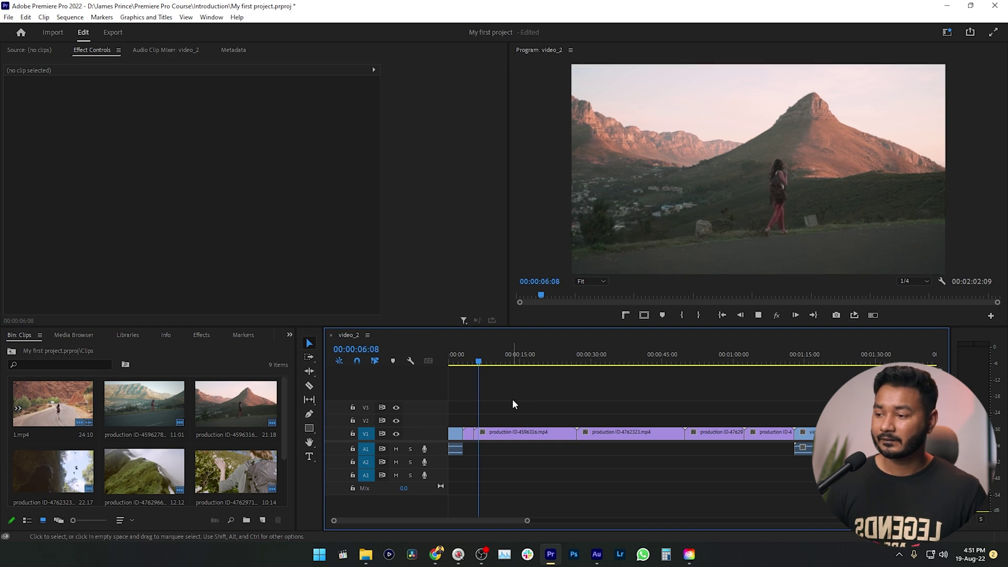
click(499, 430)
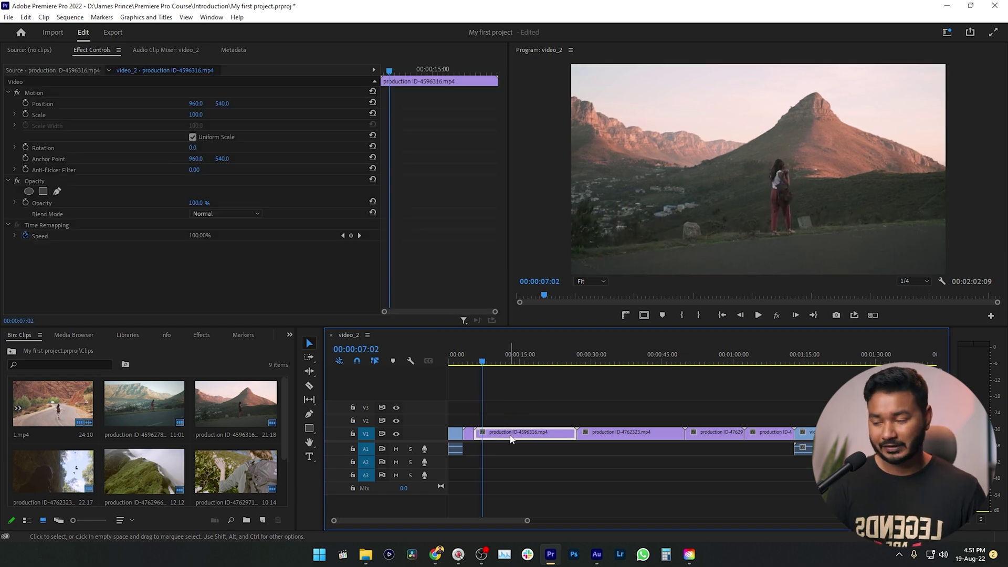
key(Delete)
right_click(510, 435)
click(538, 440)
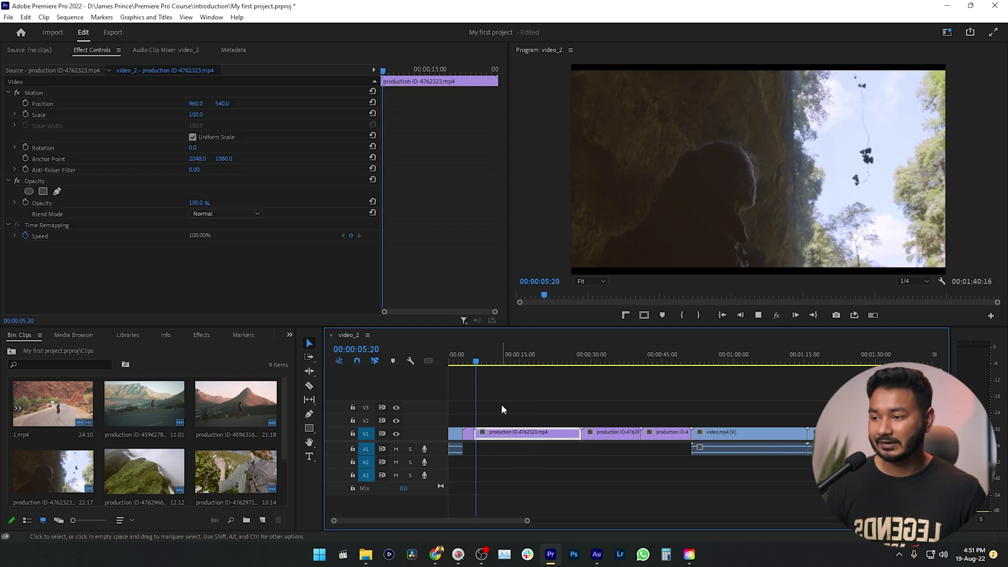
Play production ID-4762323.mp4 from its start and split it at 00:00:07:12 with the Razor tool.
click(474, 361)
key(space)
key(space)
click(313, 386)
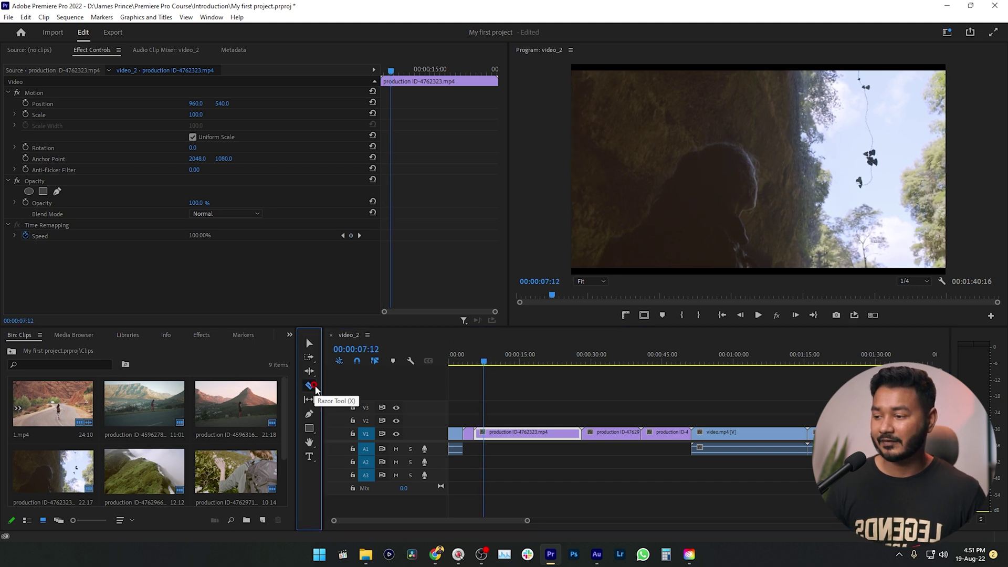
click(487, 433)
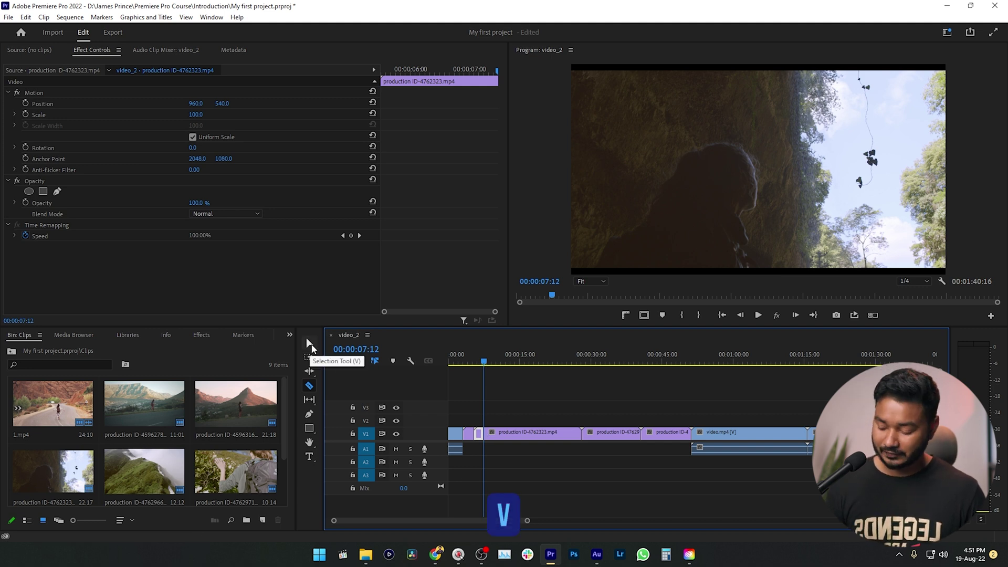
Switch to the Selection tool and ripple delete the part of production ID-4762323.mp4 after the cut.
key(v)
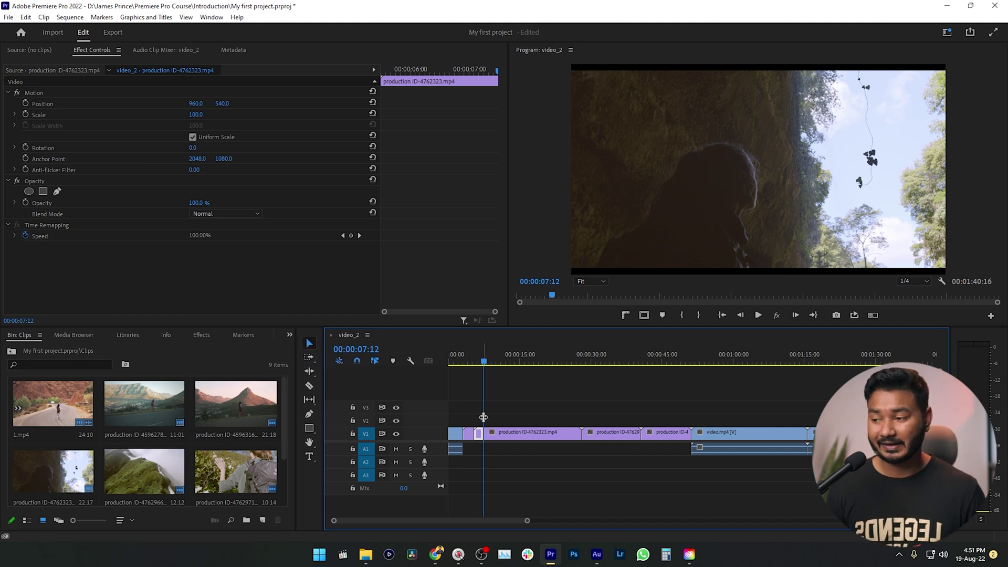
click(521, 436)
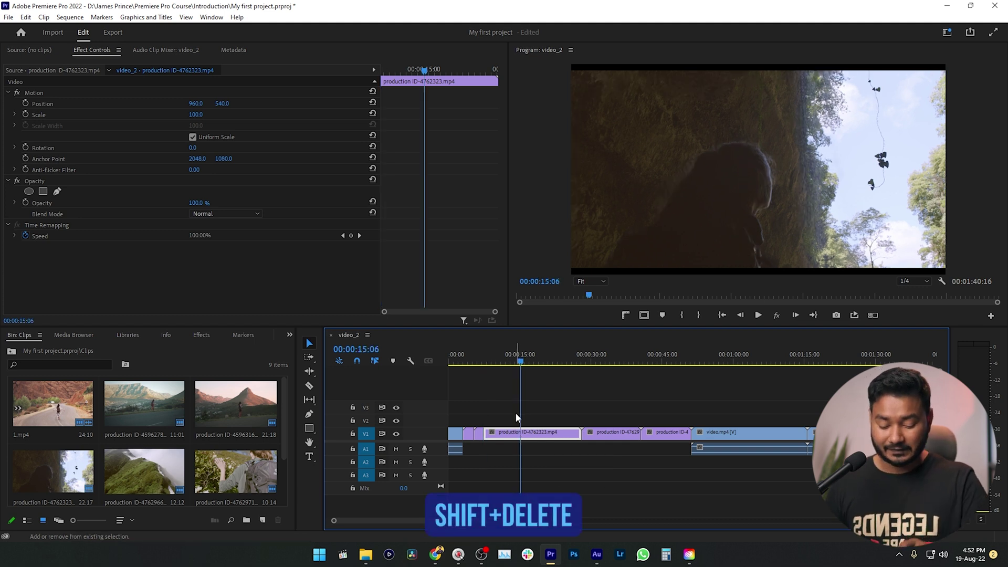
key(shift+Delete)
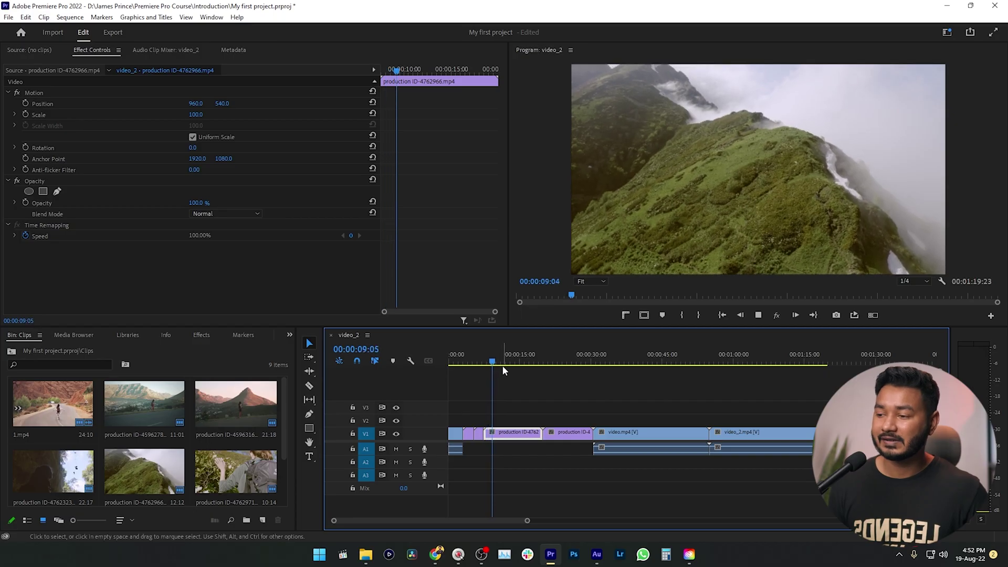
Split production ID-4762966.mp4 at 00:00:09:10, then delete the part after the cut and close its gap with Ripple Delete.
click(310, 386)
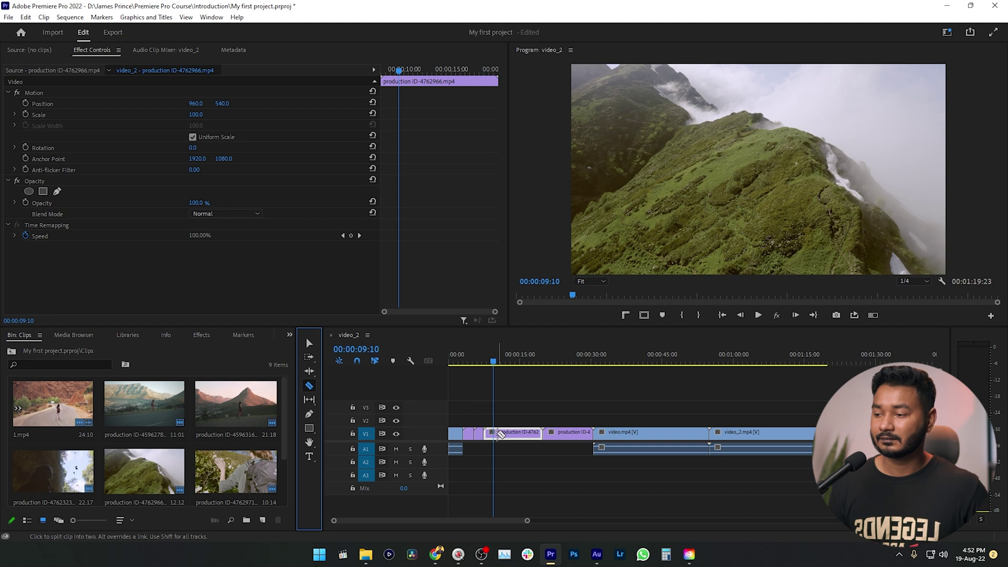
click(495, 434)
key(v)
click(519, 433)
key(Delete)
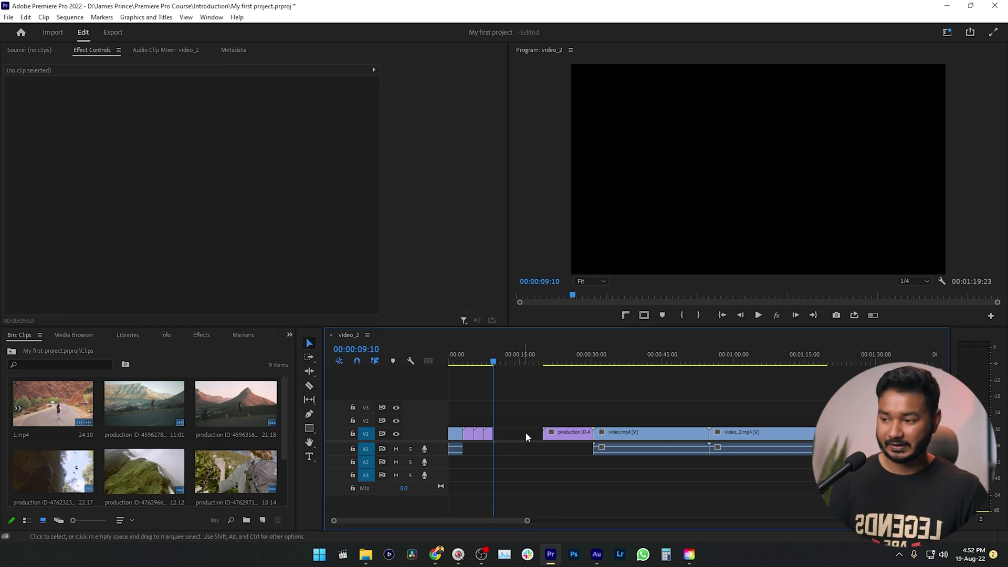
right_click(527, 435)
click(559, 443)
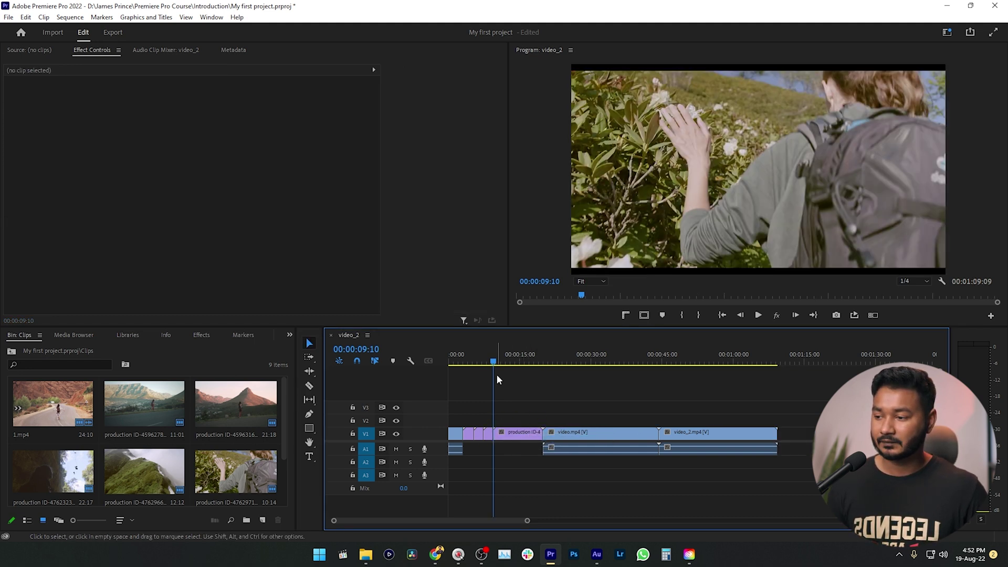
Preview production ID-4762971.mp4, split it at 00:00:11:12 and ripple delete the part after the cut.
key(space)
click(517, 433)
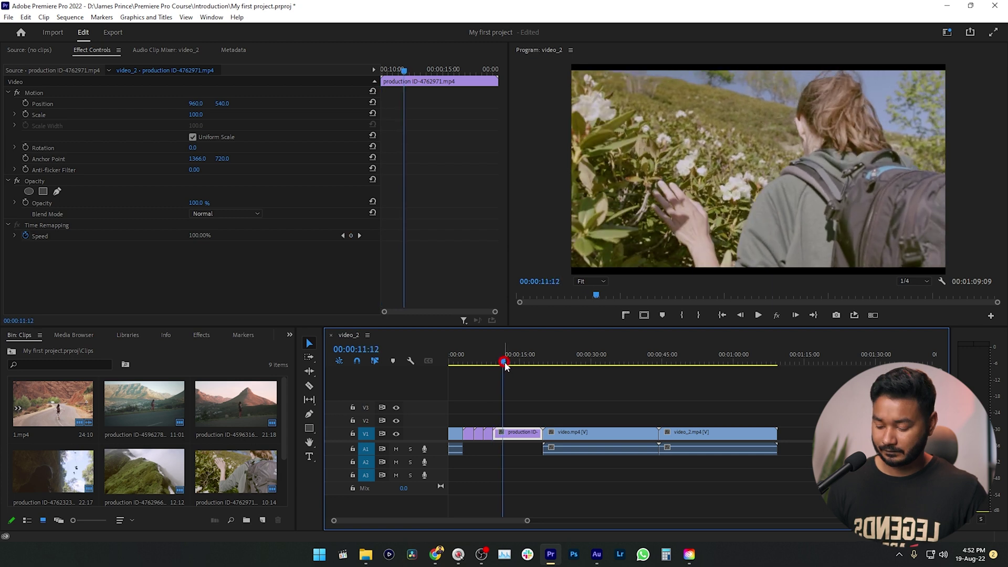
click(523, 434)
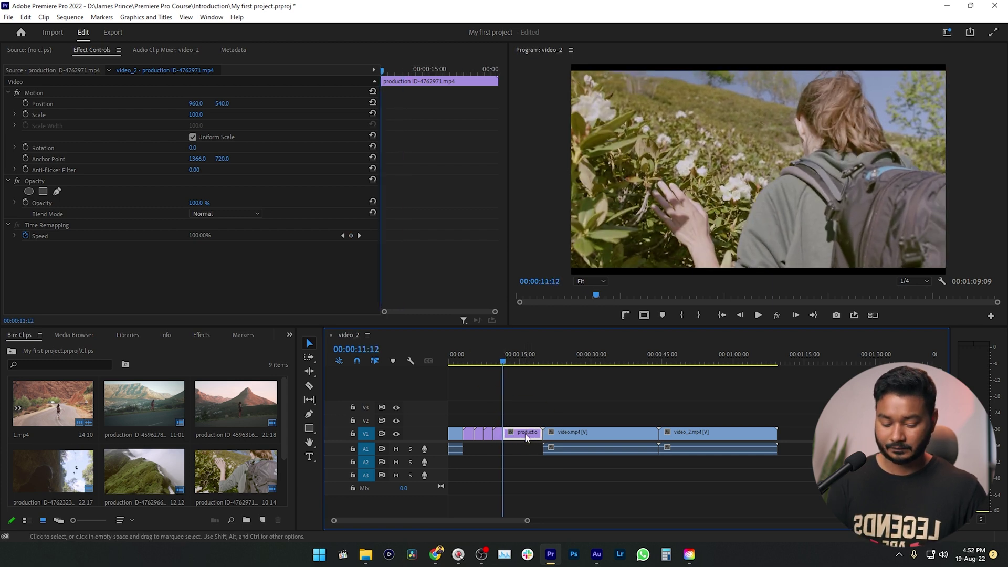
key(w)
Shorten video.mp4 and video_2.mp4 at the end of the sequence to about 3 seconds each, leaving no gaps.
drag(507, 370, 536, 365)
key(w)
key(Delete)
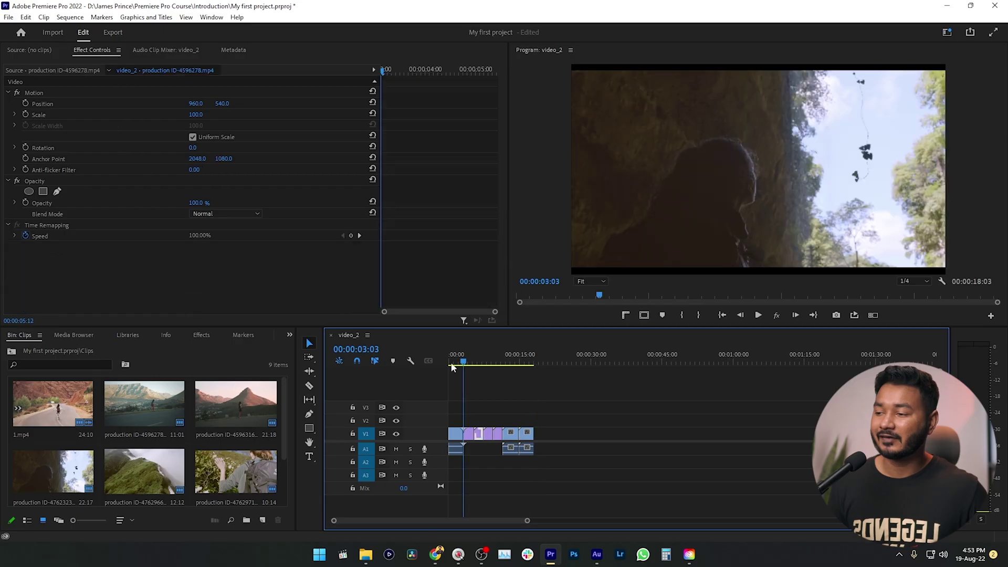
Play the edited sequence from its start and park the playhead at 00:00:06:10 on production ID-4762323.mp4.
click(420, 363)
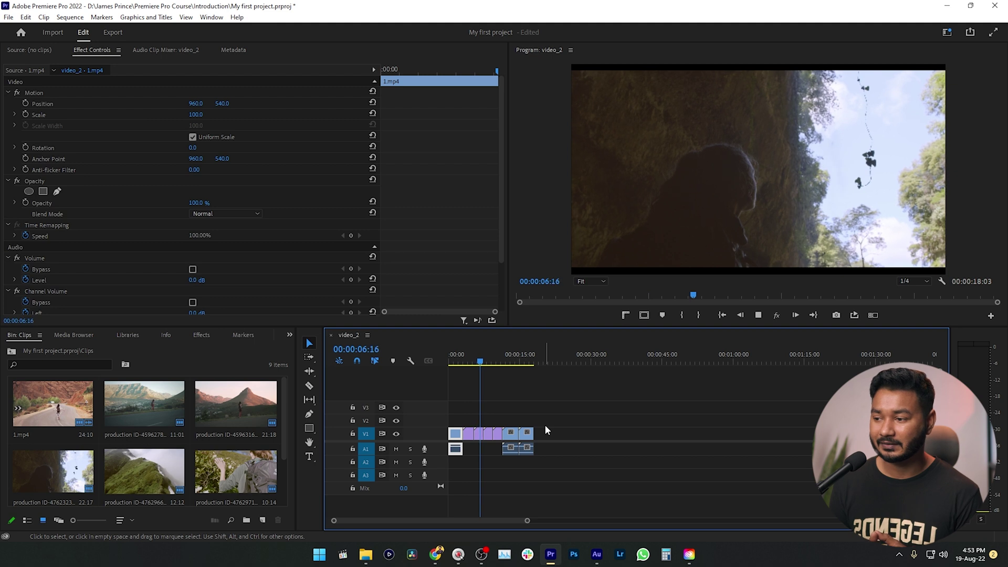
key(space)
key(equal)
key(equal)
click(489, 362)
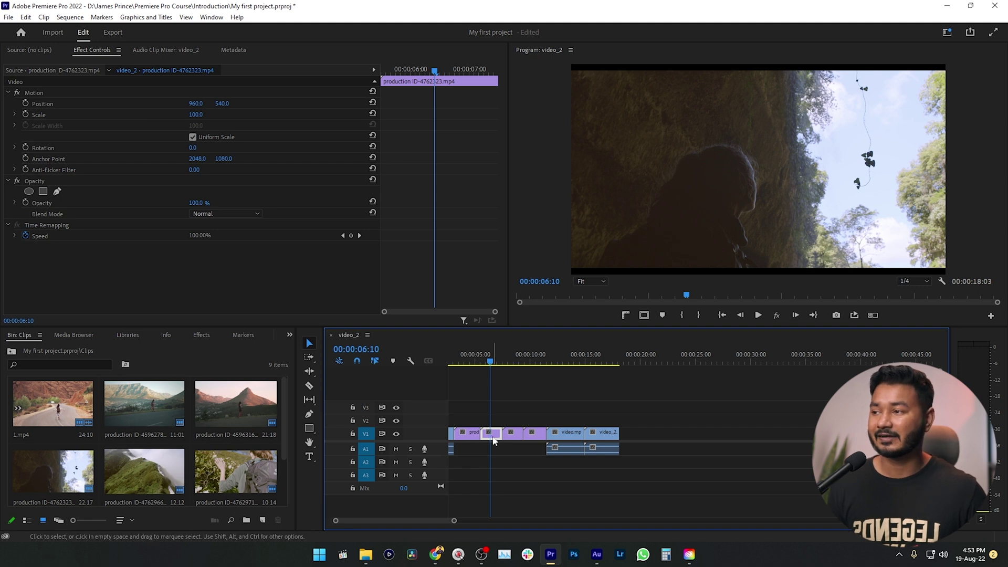
Display the Effect Controls for the selected production ID-4762323.mp4 clip.
click(103, 50)
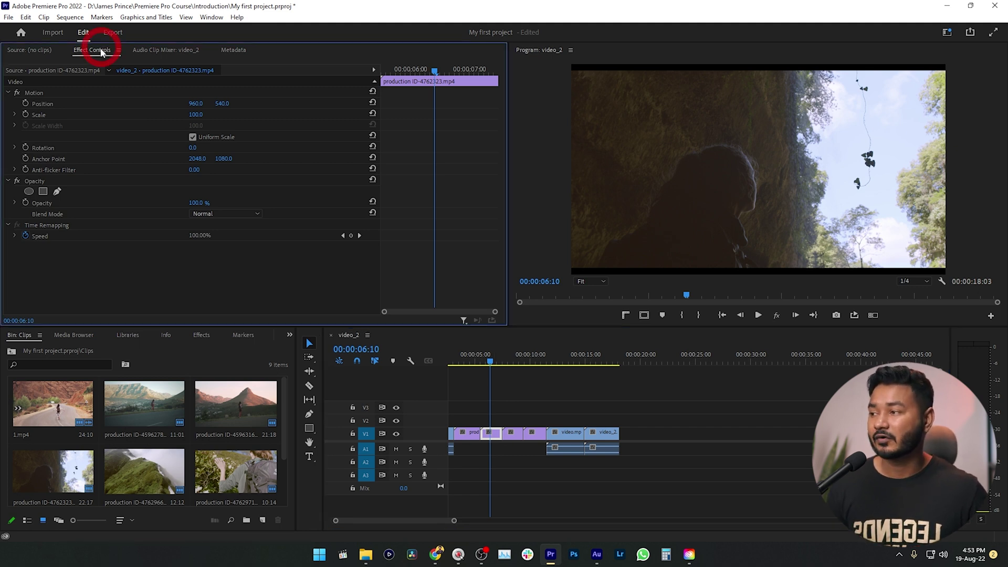
click(207, 17)
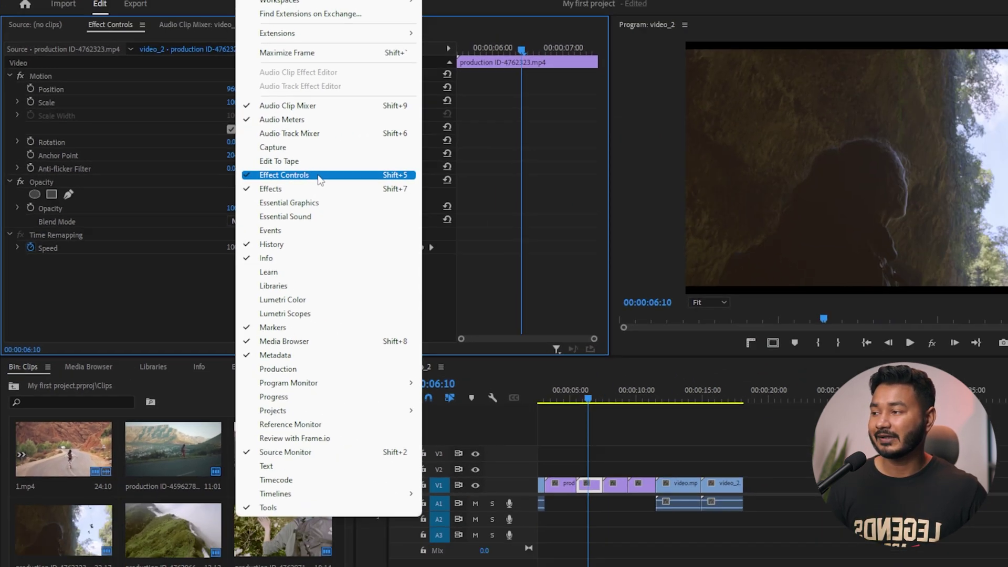
click(320, 180)
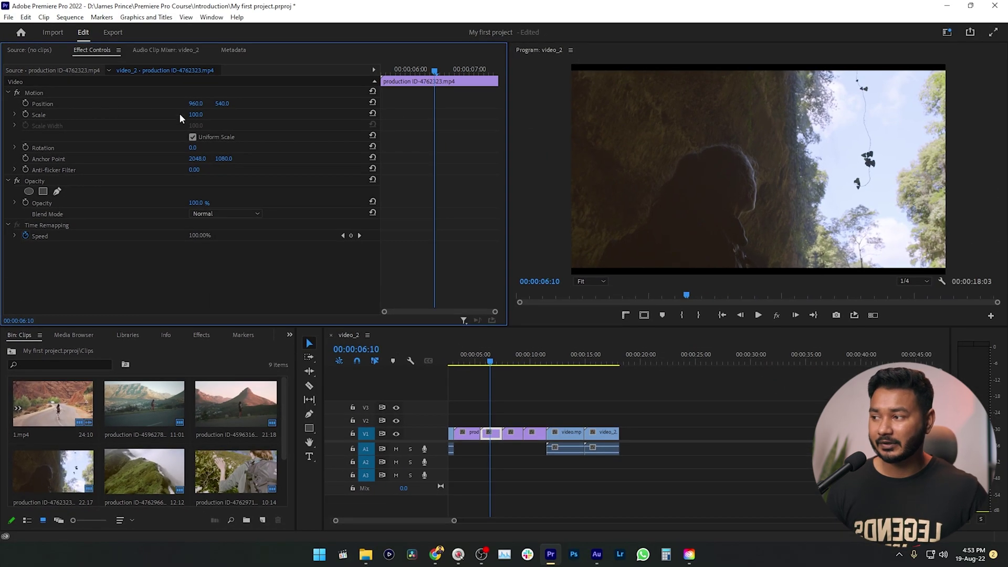
Set the Scale of production ID-4762323.mp4 to 110 to fill the frame and save the project.
drag(195, 113, 199, 114)
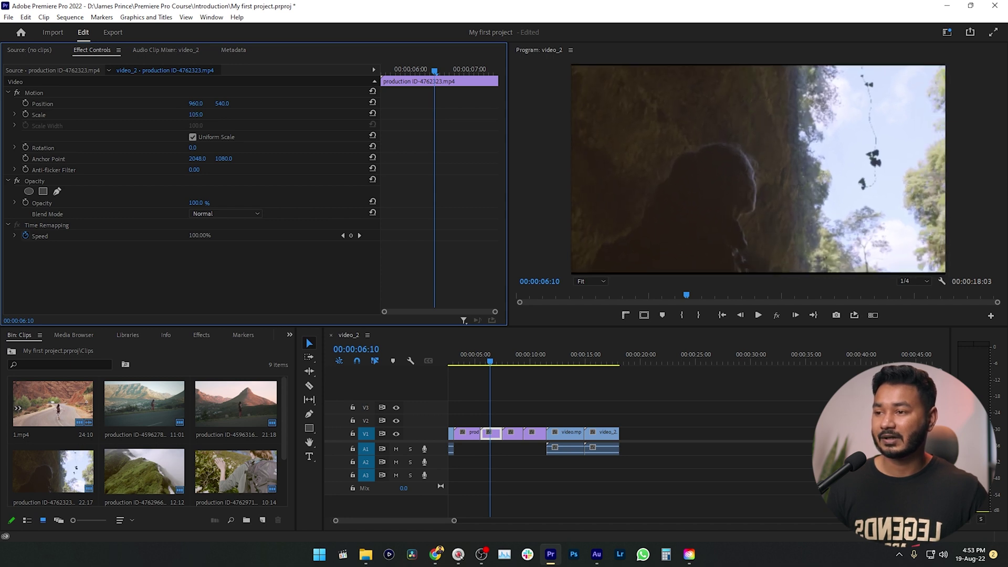
click(204, 113)
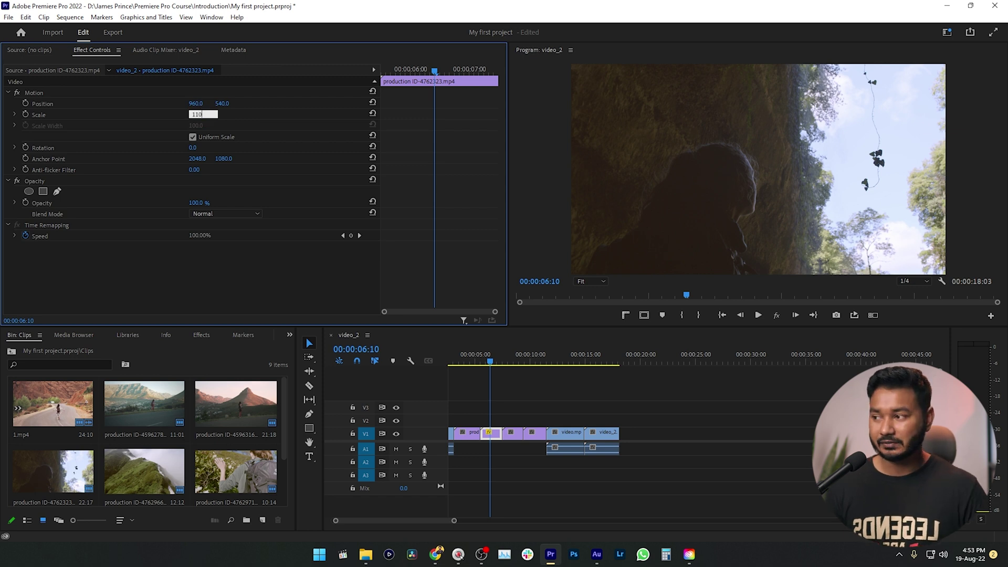
key(Return)
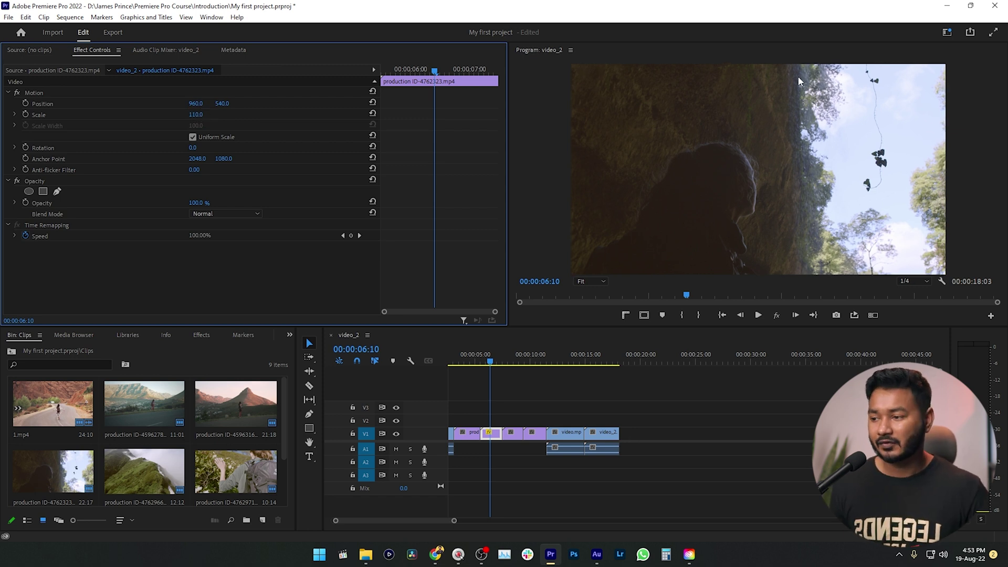
key(ctrl+s)
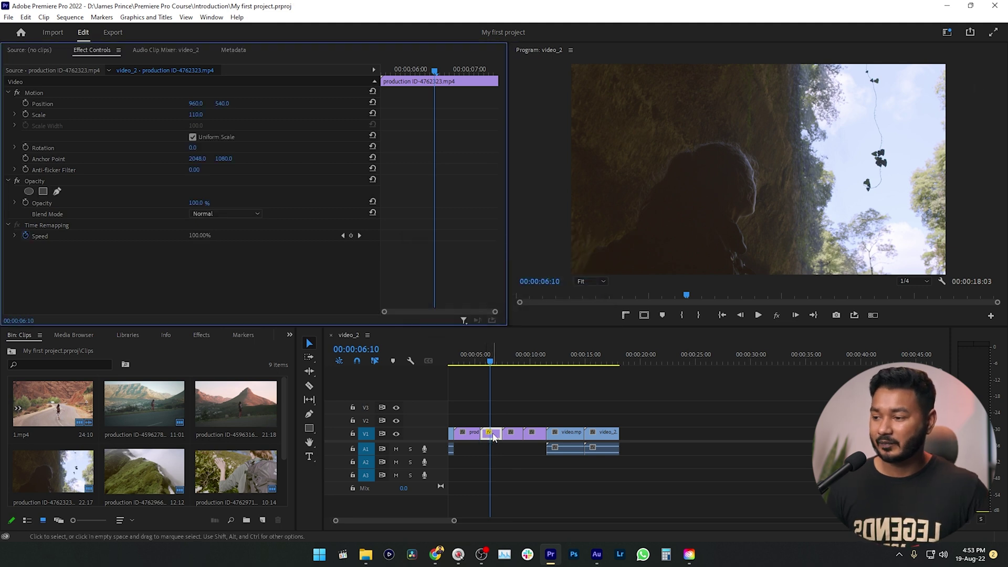
Play the sequence onward from the enlarged clip to check the remaining cuts, and return to the sequence start.
key(space)
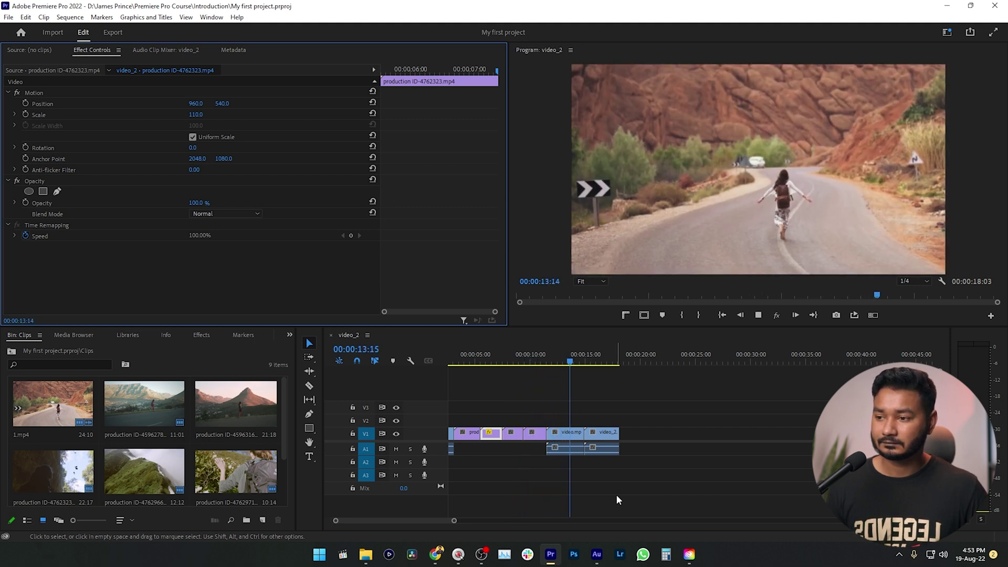
key(space)
key(ctrl+z)
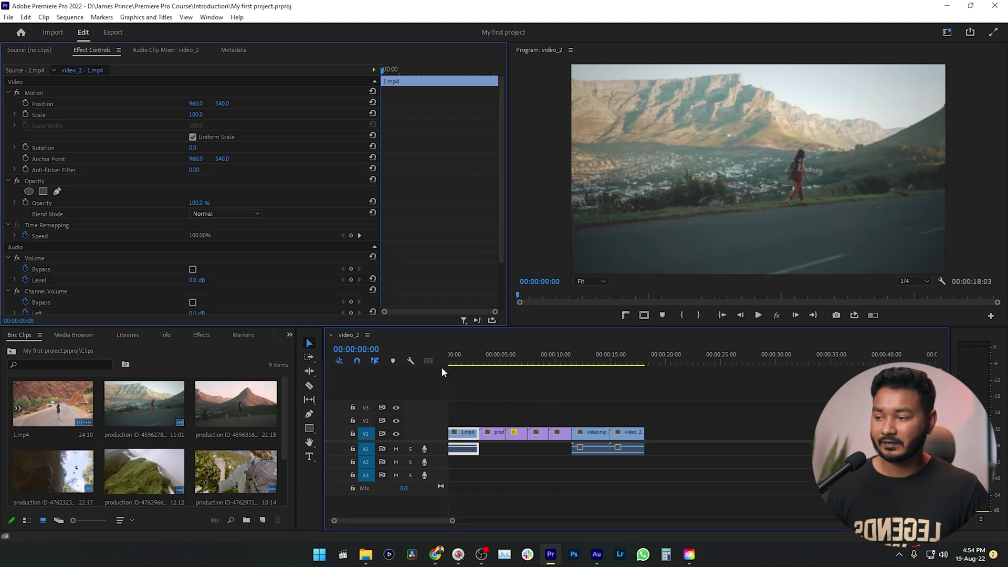
Check video.mp4 near 00:00:13:10, delete it from the sequence and close its gap with Ripple Delete.
click(597, 361)
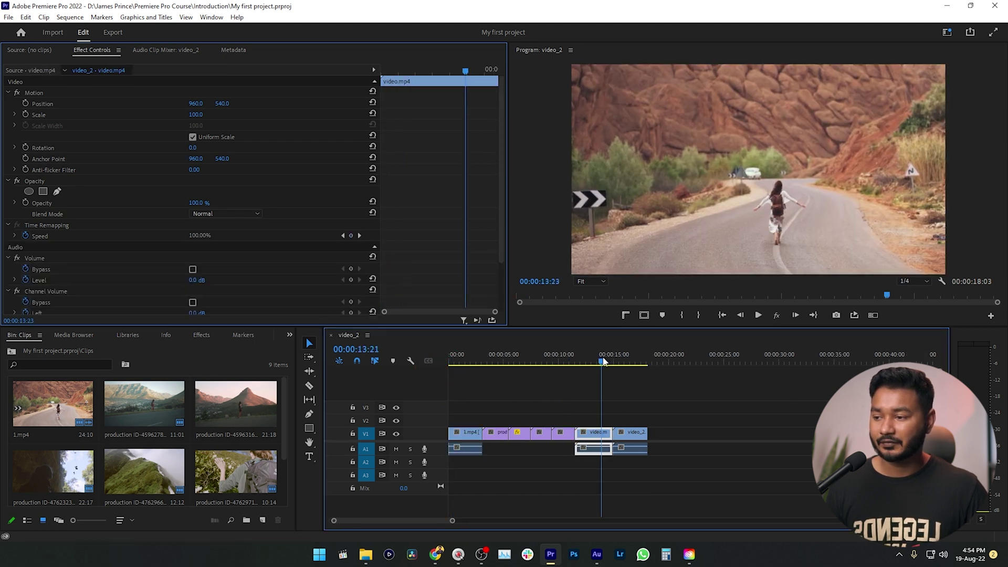
click(593, 433)
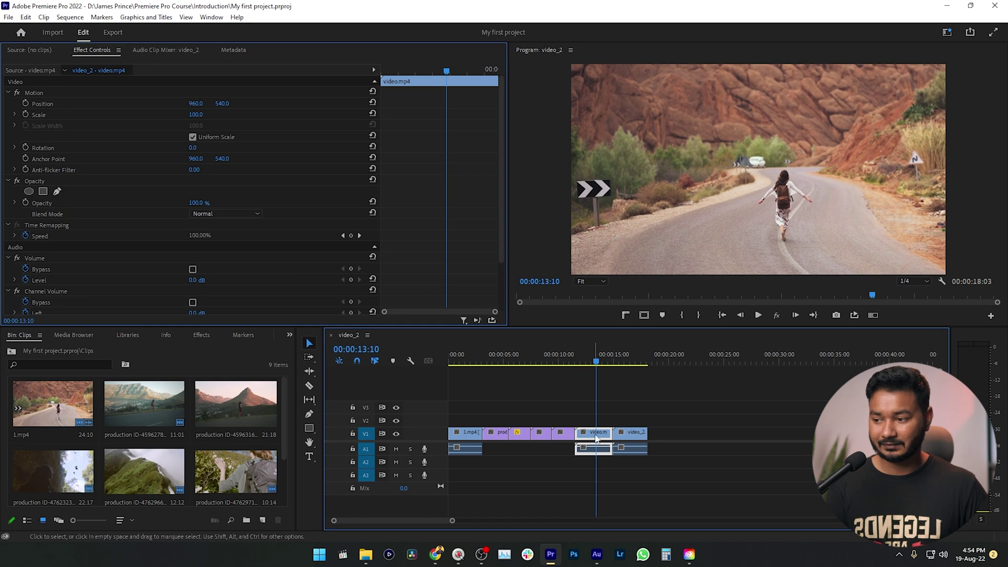
key(Delete)
right_click(595, 434)
click(604, 440)
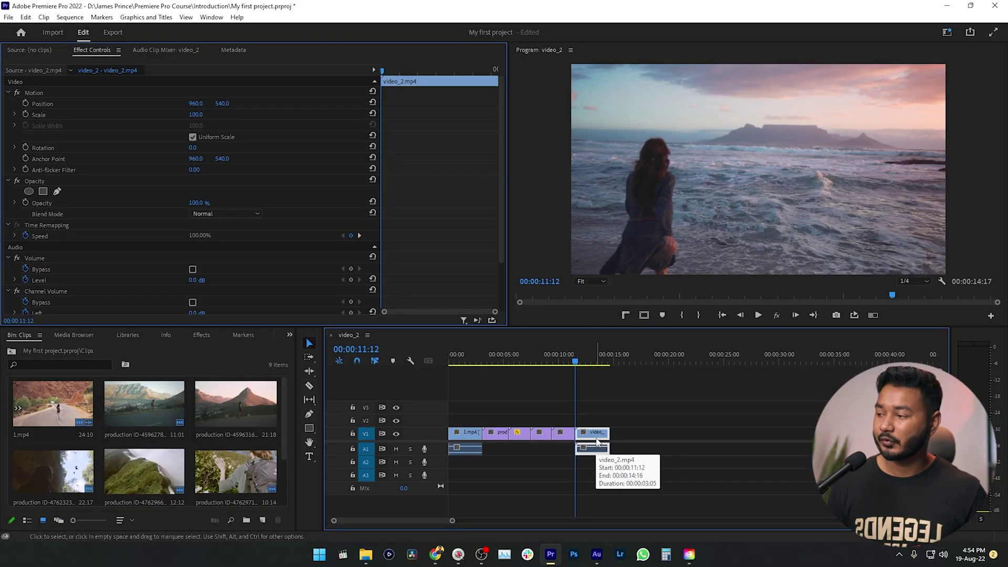
Go up from the Clips bin to the root level of My first project.
click(24, 340)
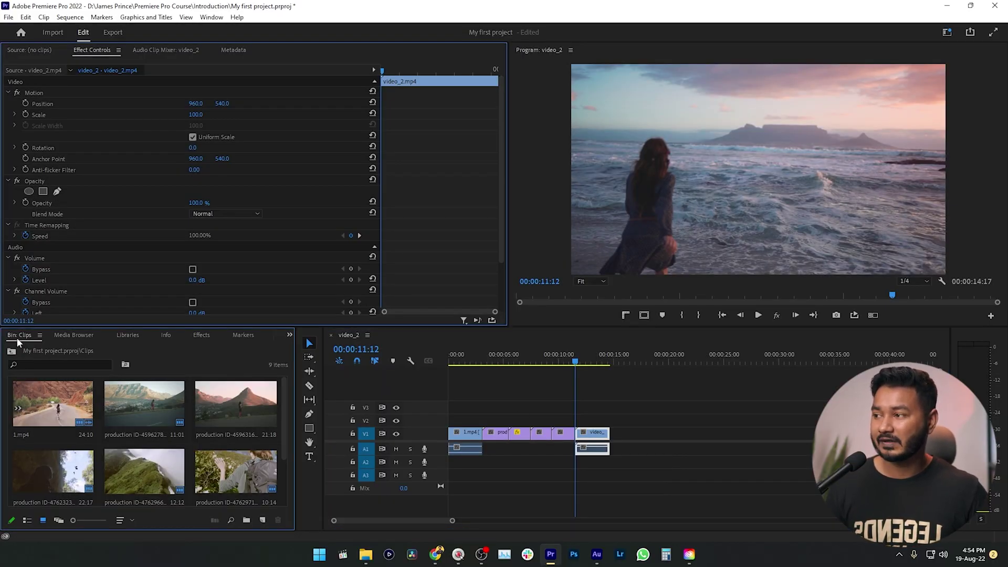
click(210, 18)
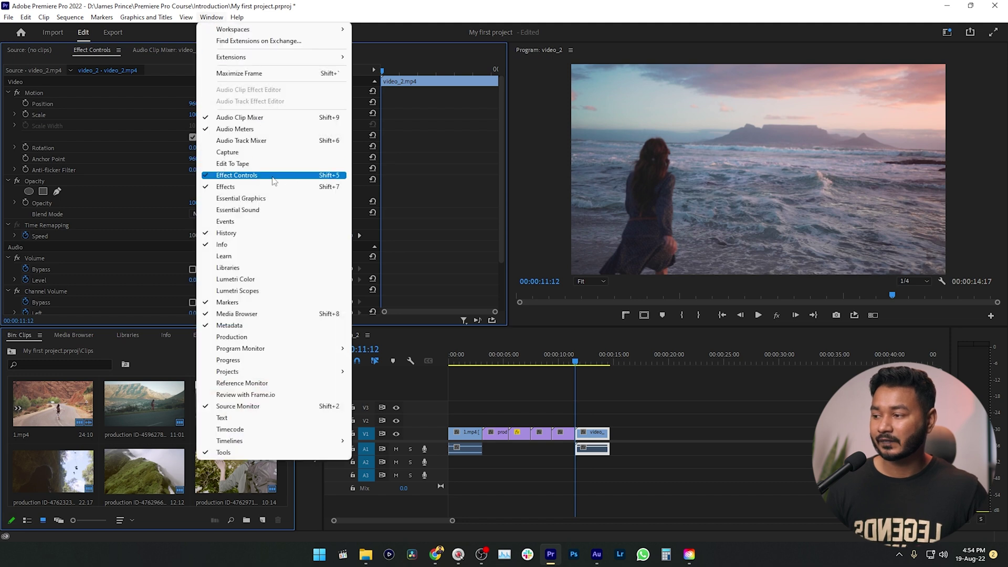
mouse_move(288, 372)
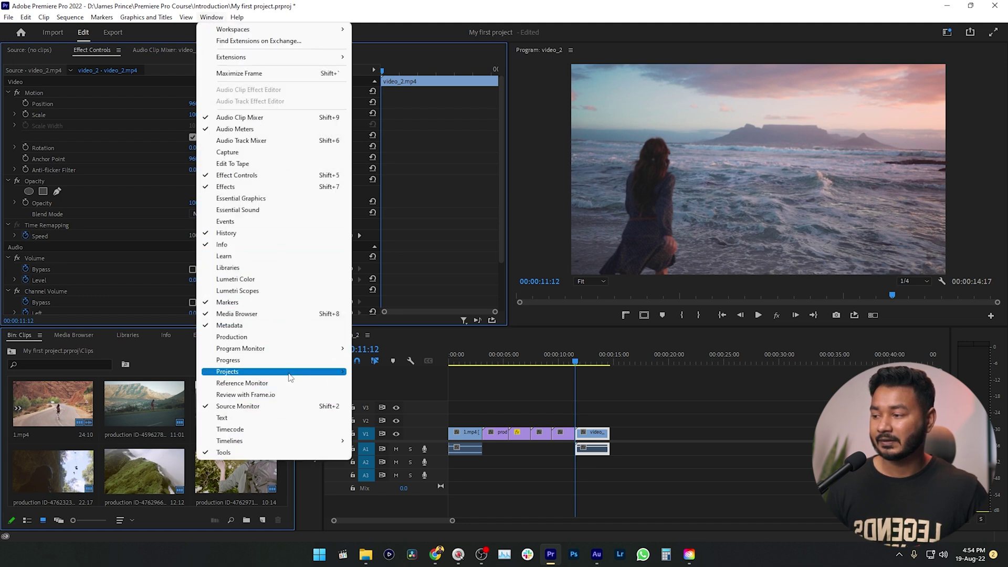
click(407, 371)
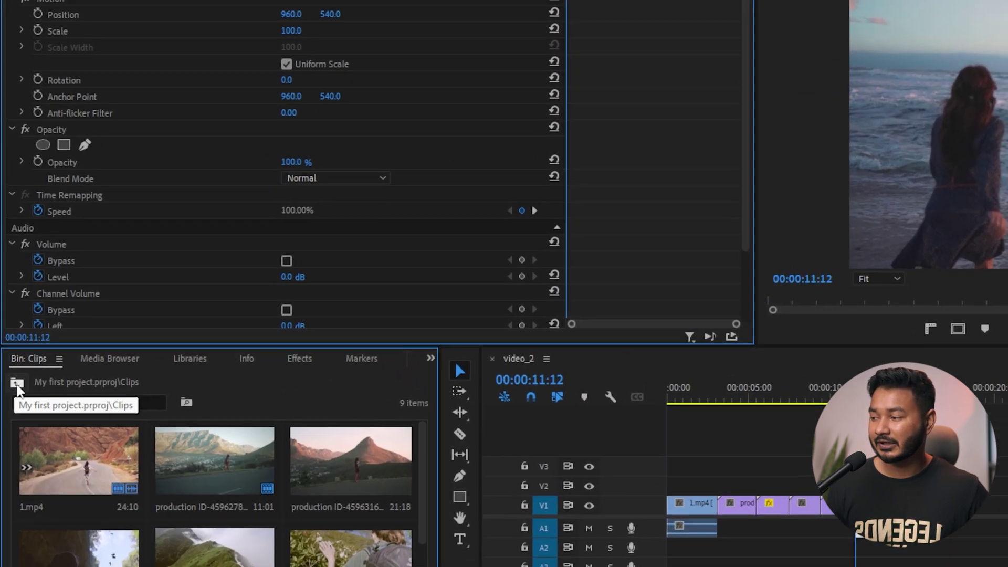
click(12, 353)
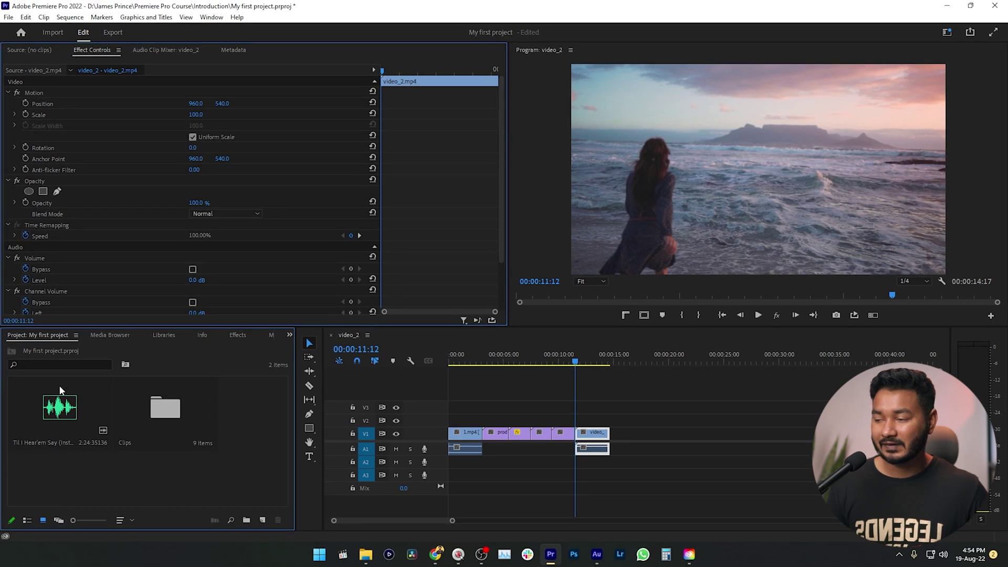
Place the Til I Hear'em Say instrumental on audio track A2 at the sequence start and expand the track to show its waveform.
click(57, 408)
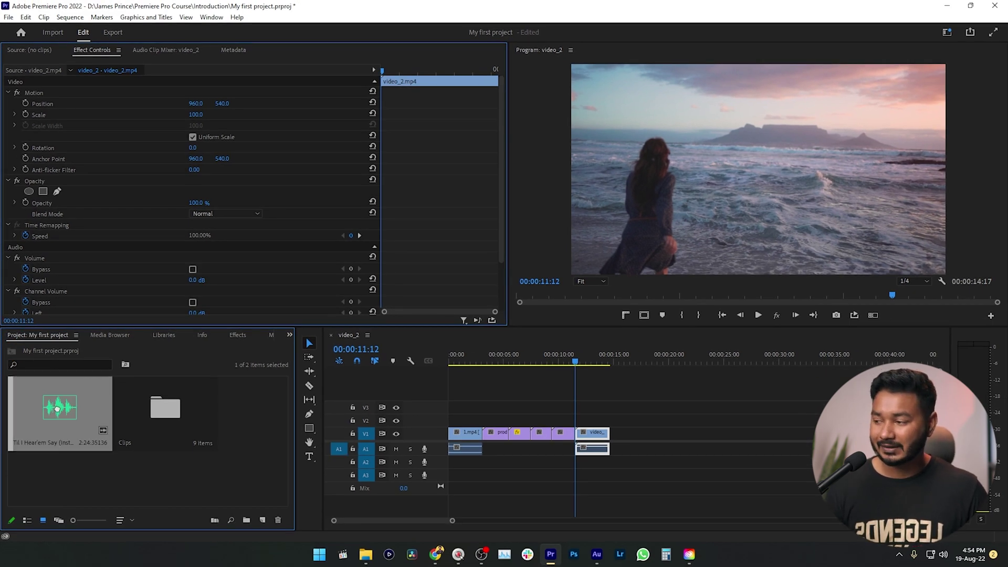
drag(261, 473, 442, 468)
double_click(438, 464)
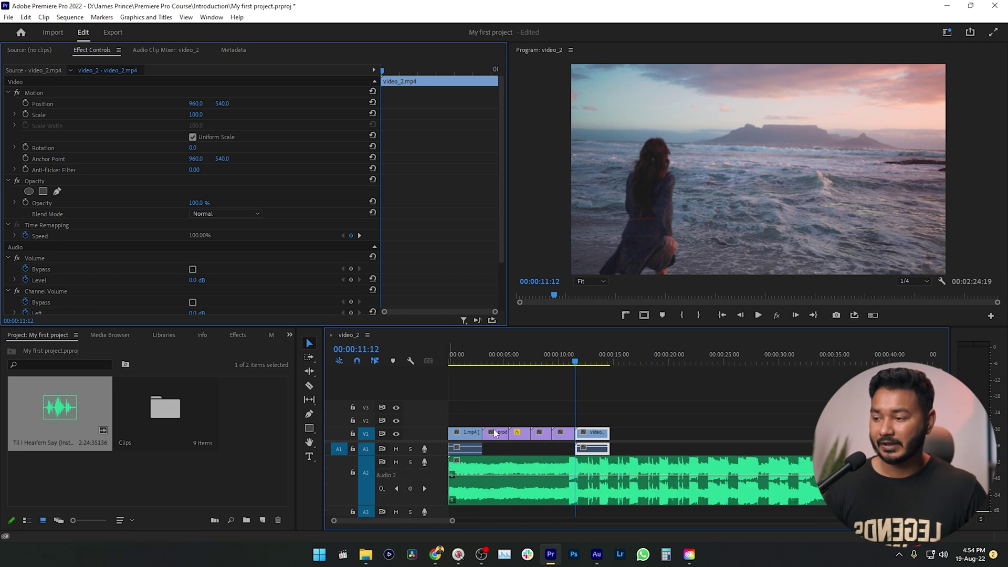
Play the first 3 seconds of the sequence to hear the added music.
key(Home)
key(space)
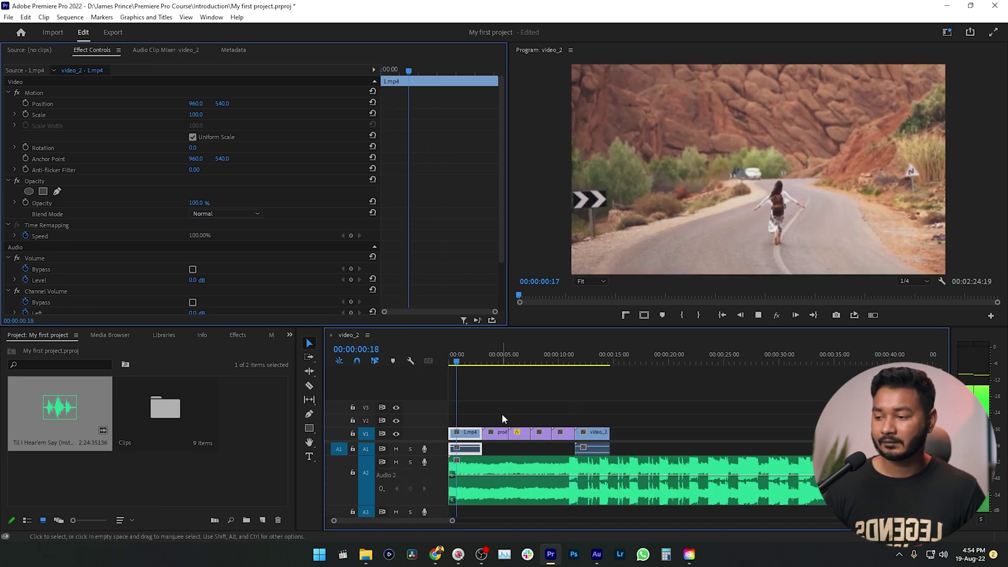
key(space)
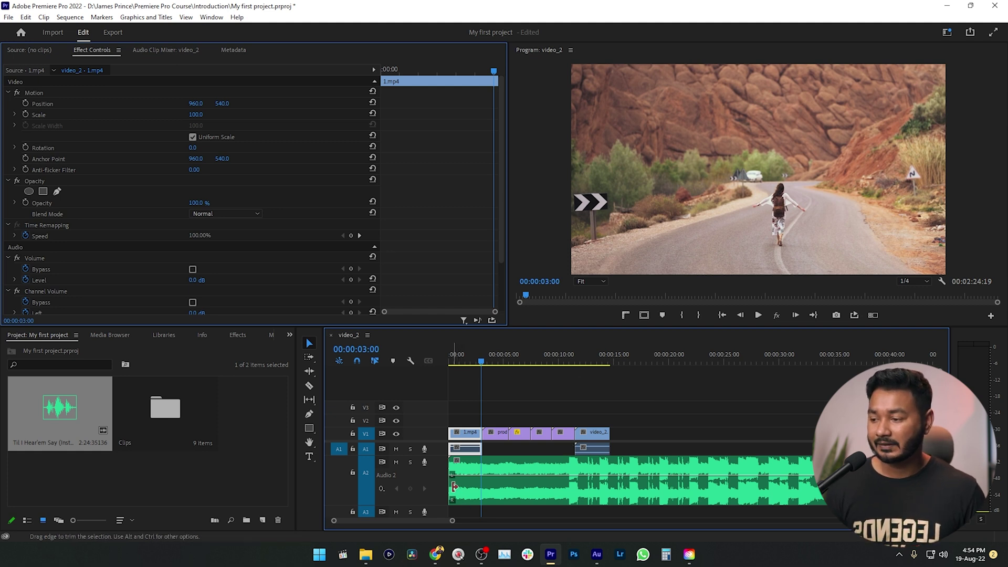
Trim about 11 seconds off the beginning of the music on A2 and move it back to the sequence start.
drag(454, 487, 573, 483)
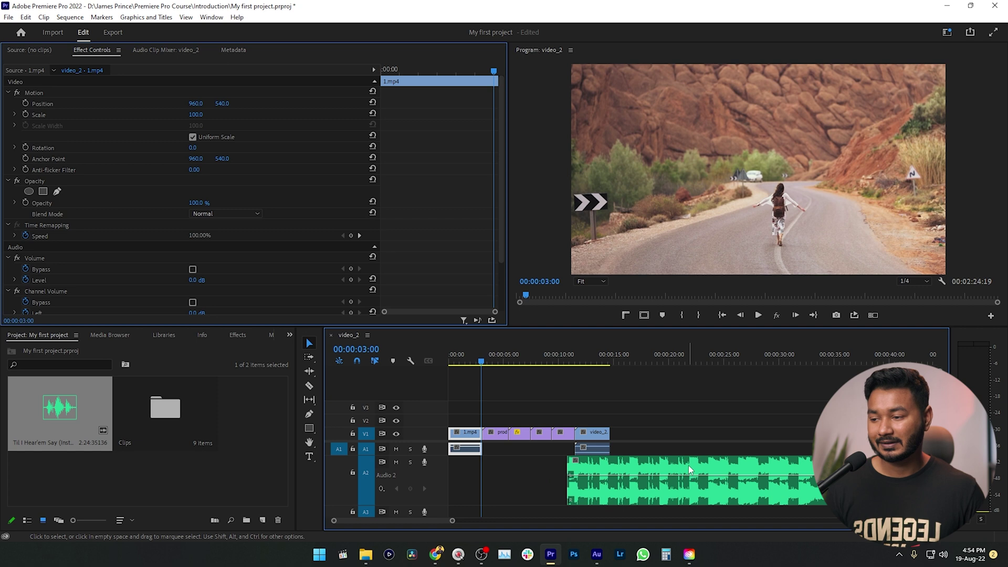
drag(688, 476, 551, 480)
Play the sequence from 00:00:00:00 to check how the trimmed music fits the clips.
drag(474, 363, 430, 364)
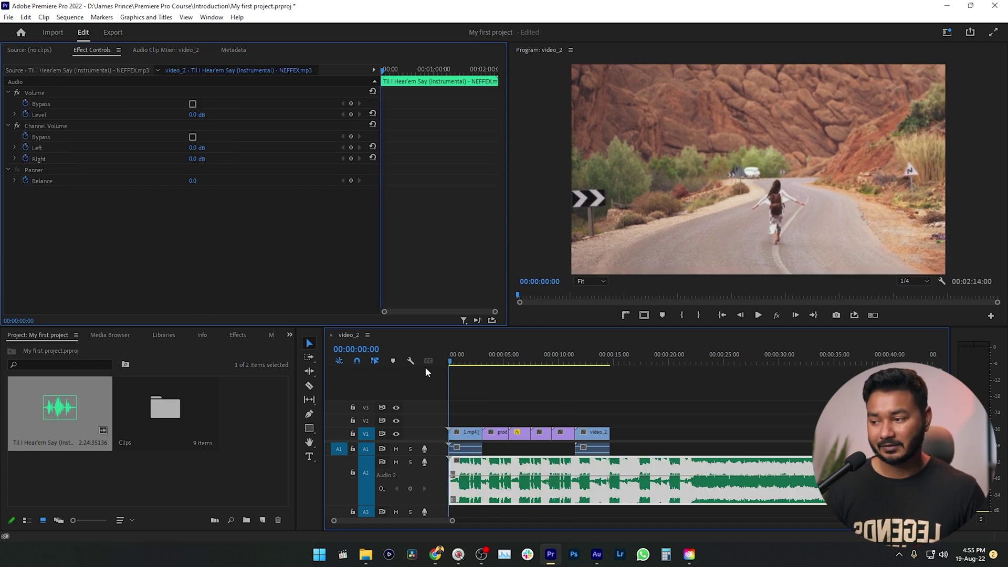
key(space)
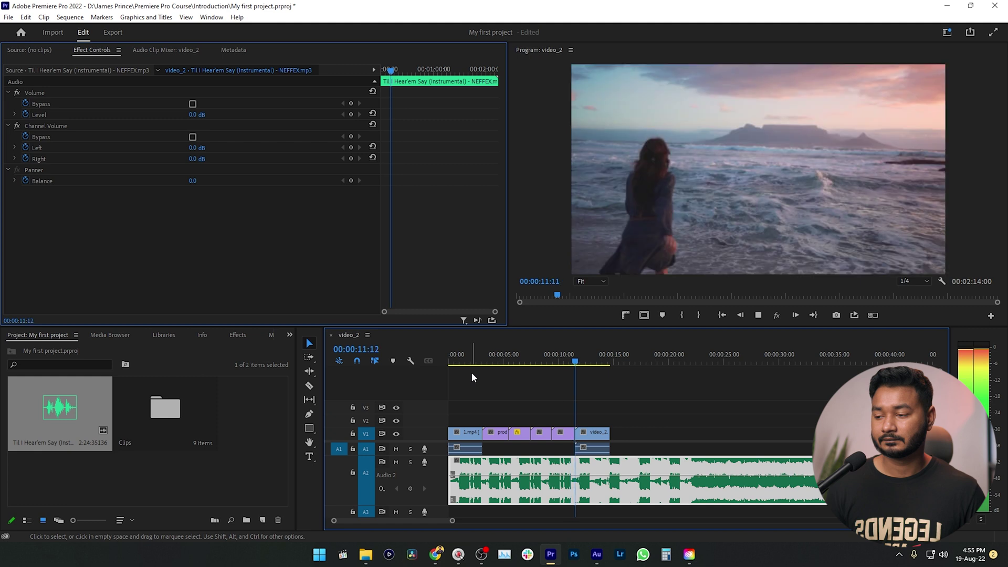
key(space)
Switch the timeline's rectified audio waveform display on and back off to compare how the music is drawn.
key(minus)
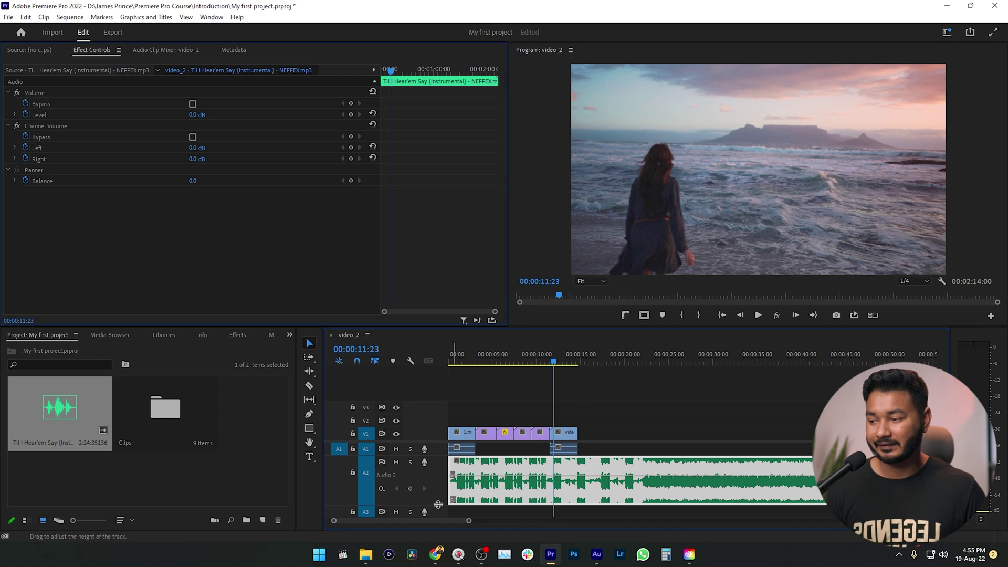
mouse_move(438, 505)
mouse_down()
mouse_move(437, 479)
mouse_move(440, 499)
mouse_up()
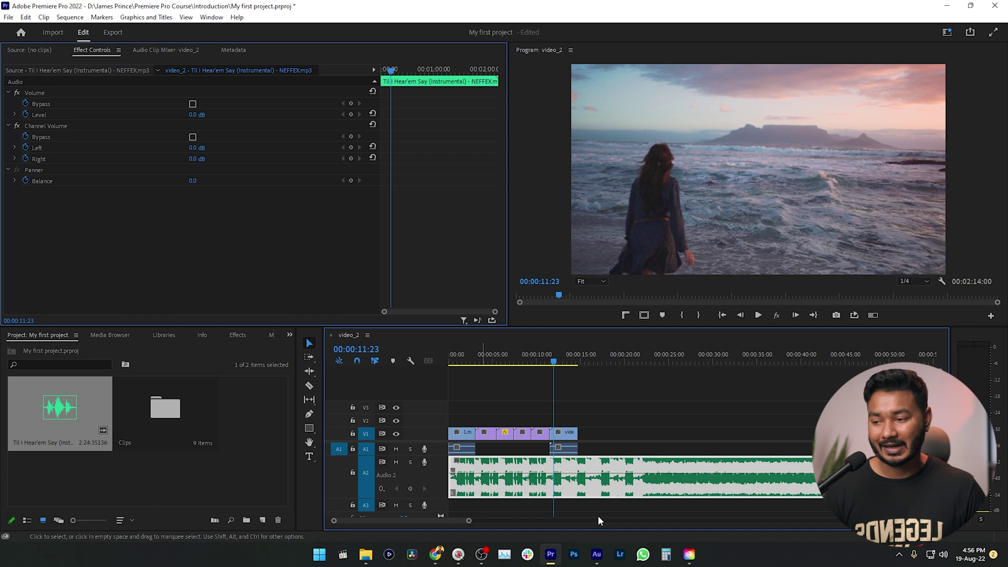
click(367, 335)
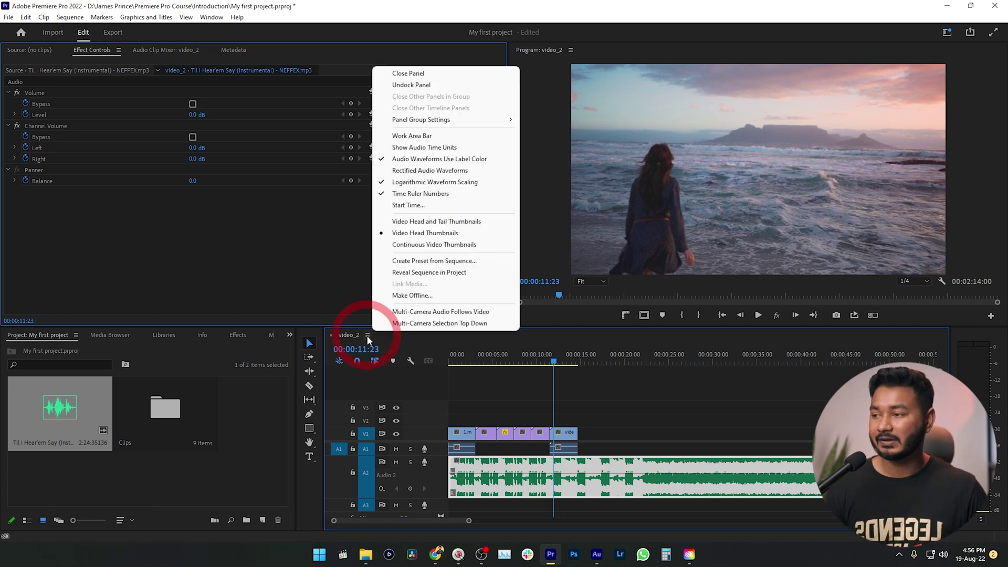
click(390, 172)
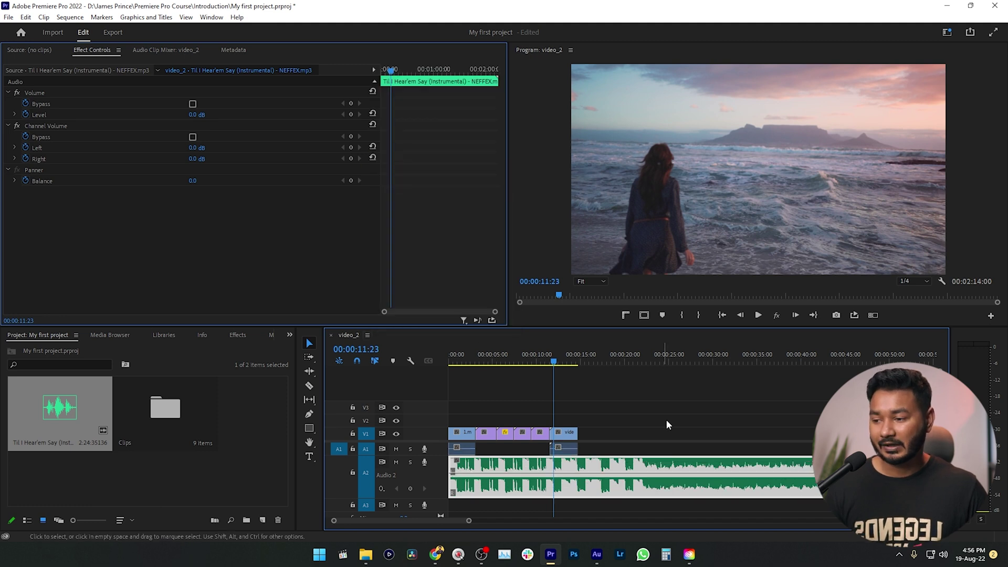
click(366, 335)
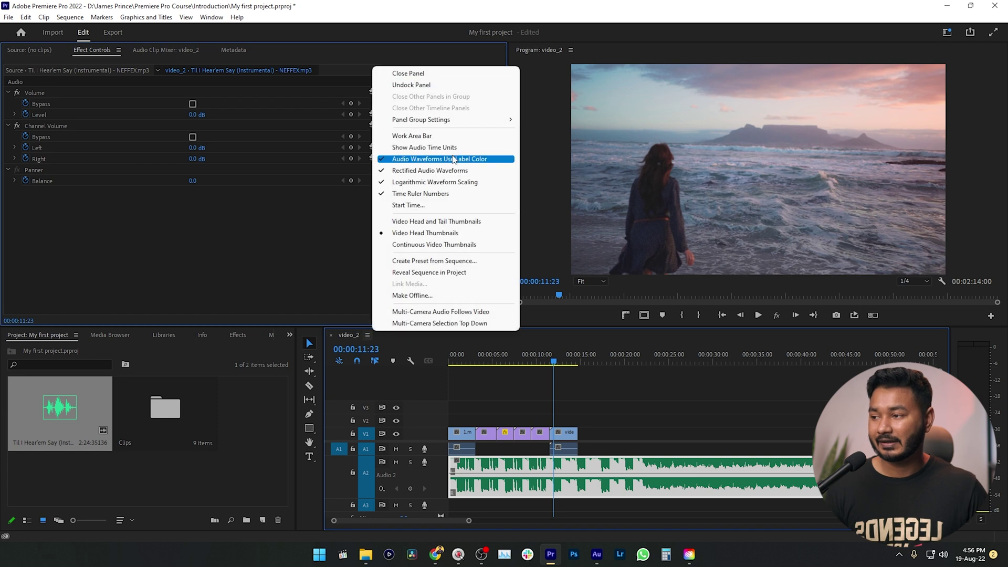
click(404, 170)
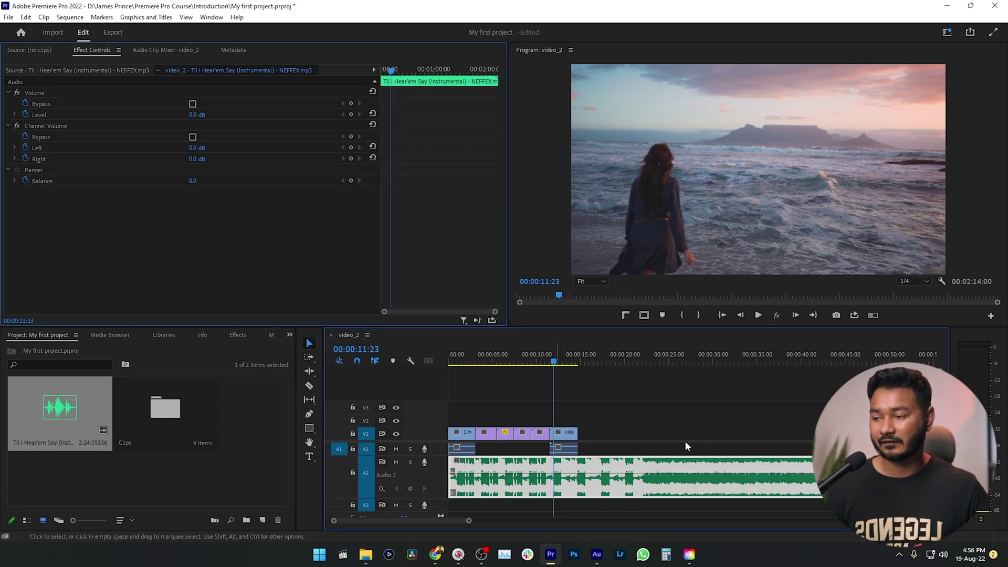
Cut the music on A2 at the end of the last video clip, 00:00:14:17, and delete the remainder.
click(544, 363)
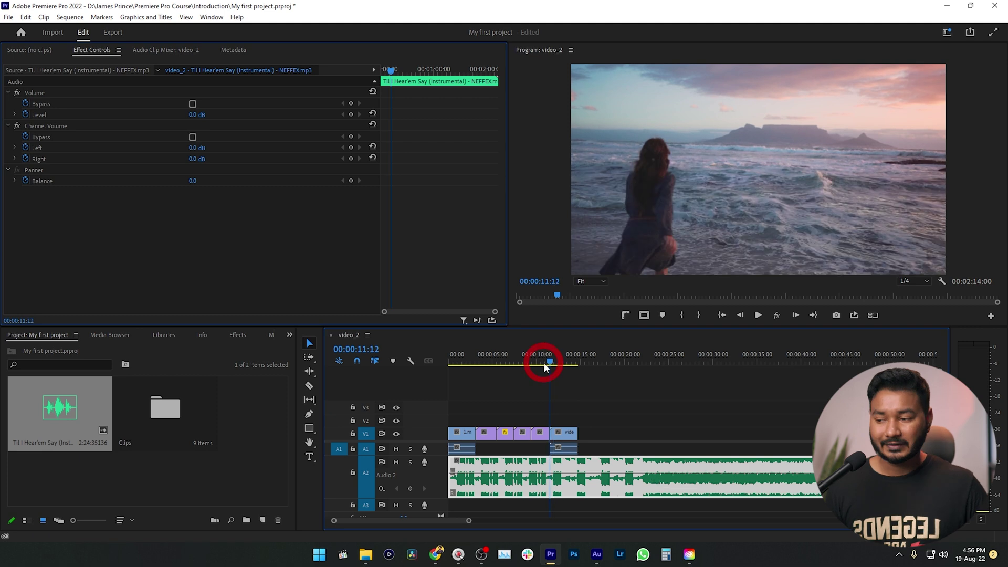
click(581, 361)
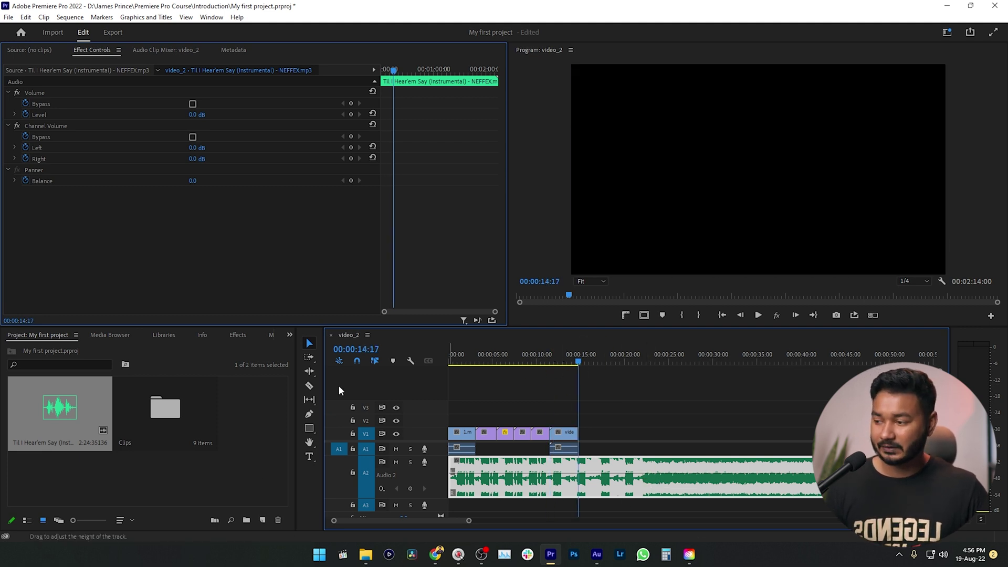
click(310, 386)
click(582, 471)
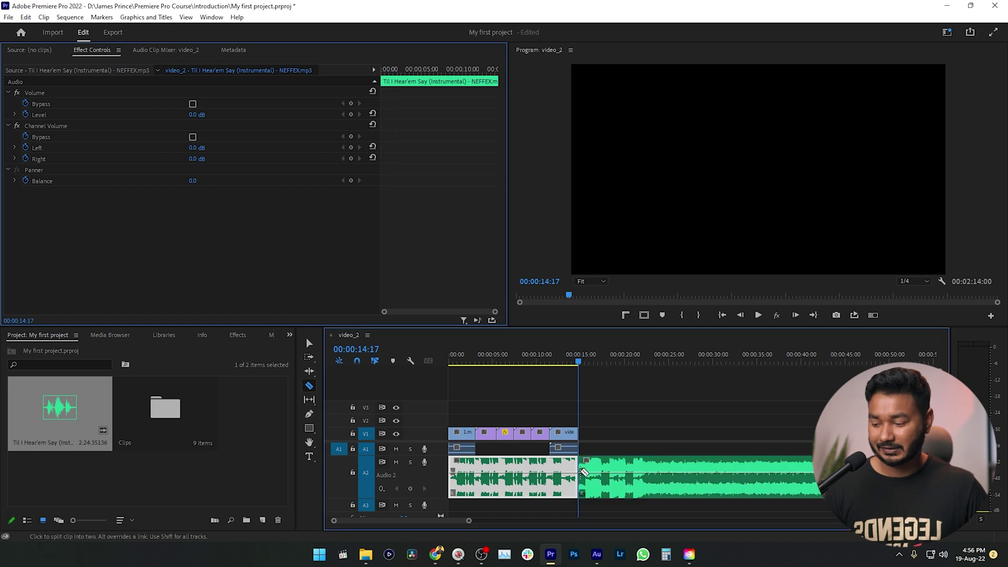
click(308, 345)
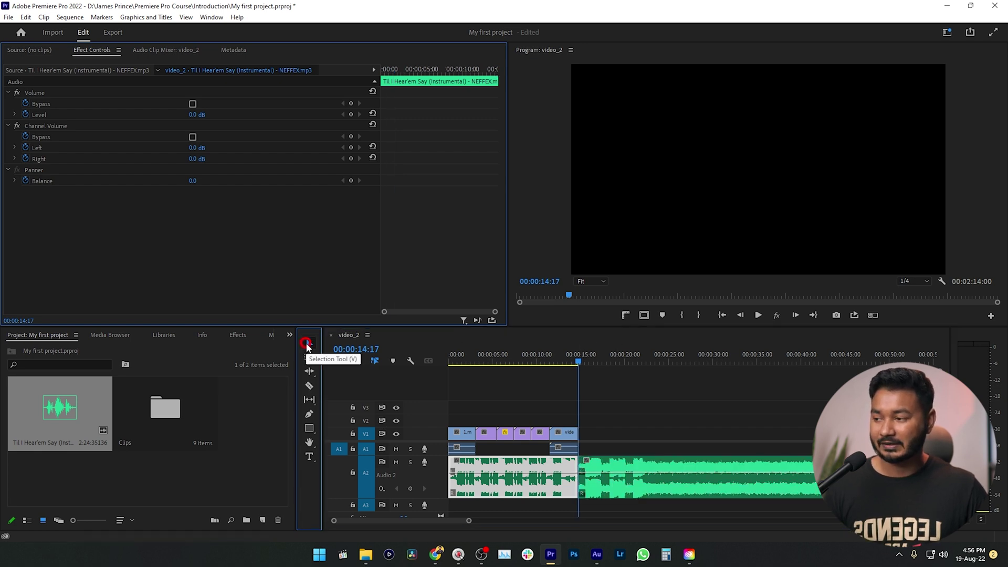
click(628, 486)
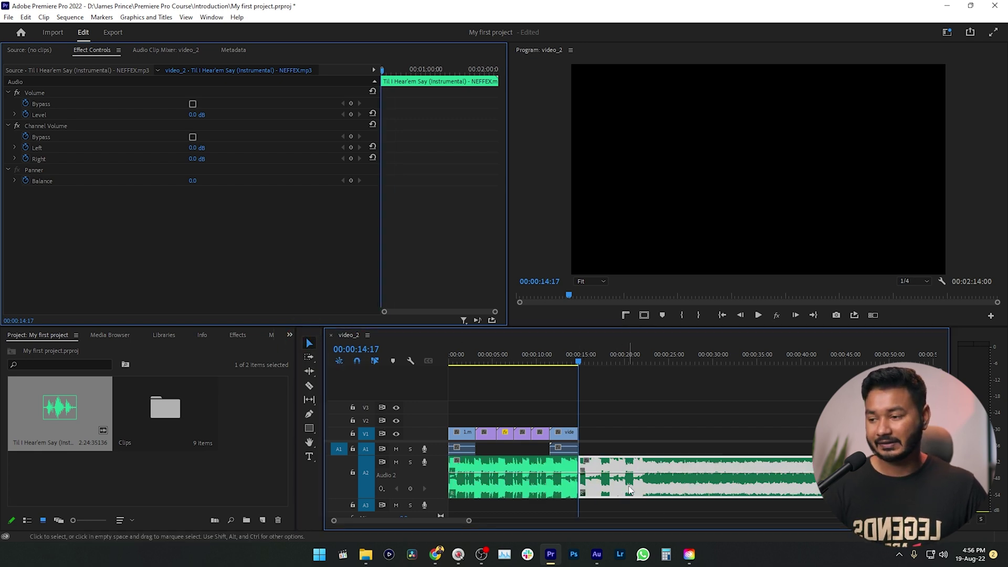
key(Delete)
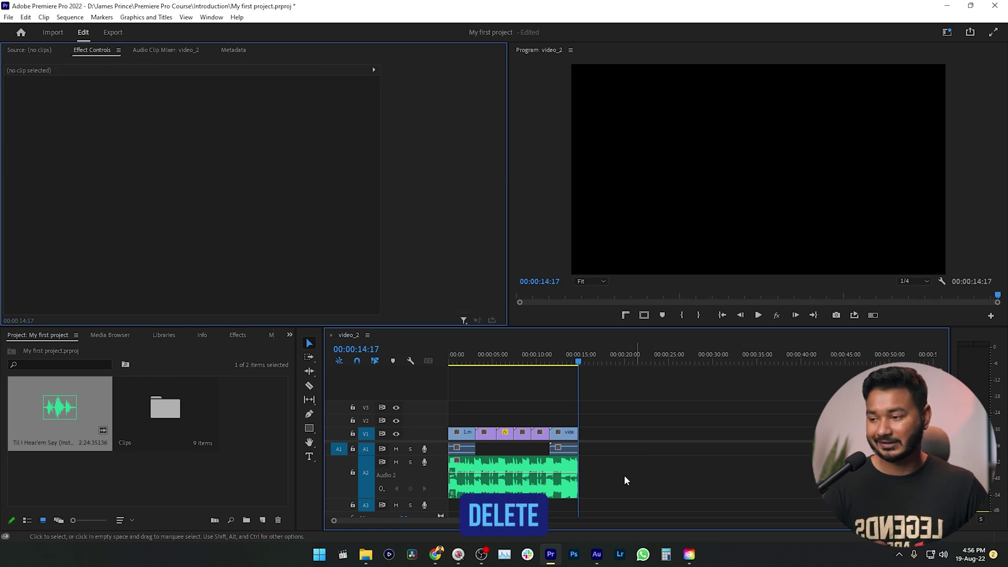
Move the production ID-4596278 clip slightly earlier so it starts on the music beat near 00:00:03:00.
scroll(605, 418, up, 2)
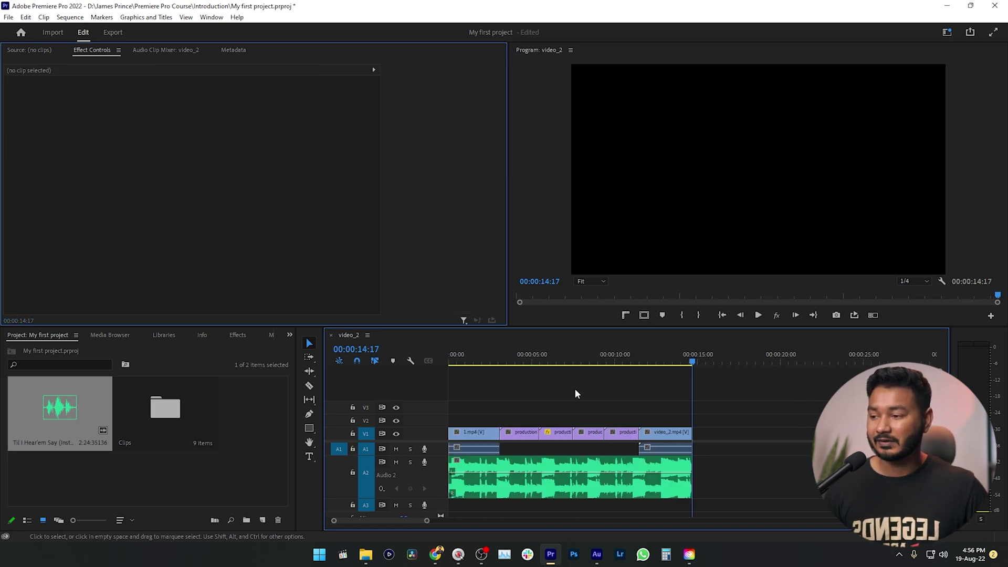
click(475, 432)
key(space)
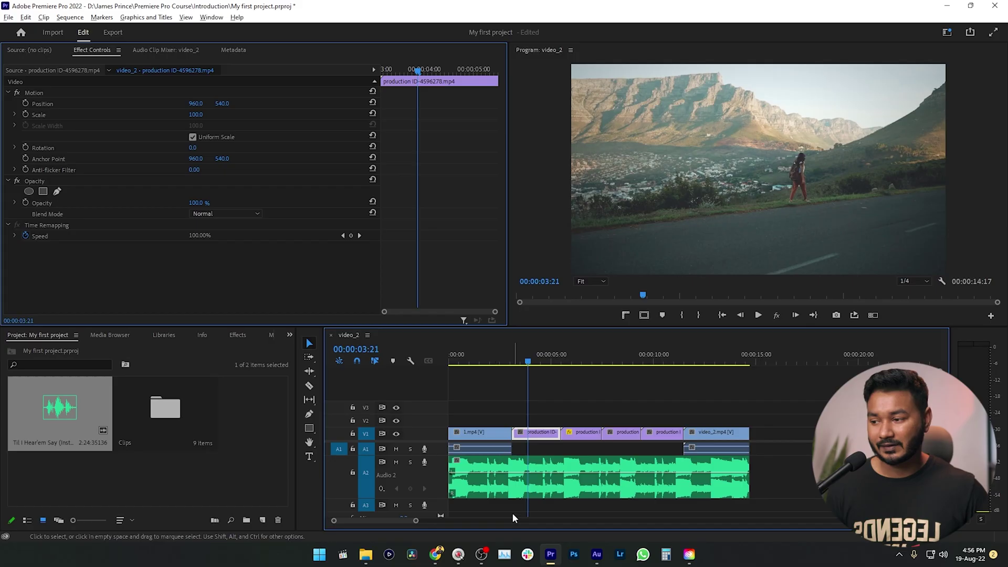
click(510, 358)
key(equal)
key(equal)
key(space)
key(space)
mouse_move(529, 436)
mouse_down()
mouse_move(519, 436)
mouse_move(533, 439)
mouse_up()
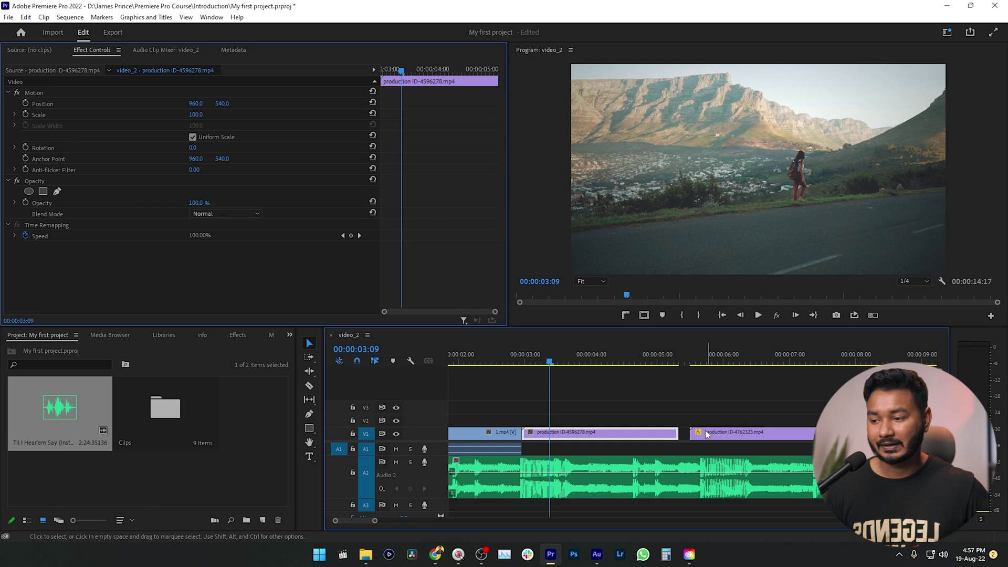
Extend the start of the production ID-4762323 clip back to the preceding clip's end, closing the gap.
mouse_move(697, 432)
mouse_down()
mouse_move(686, 433)
mouse_move(707, 435)
mouse_up()
scroll(707, 435, up, 2)
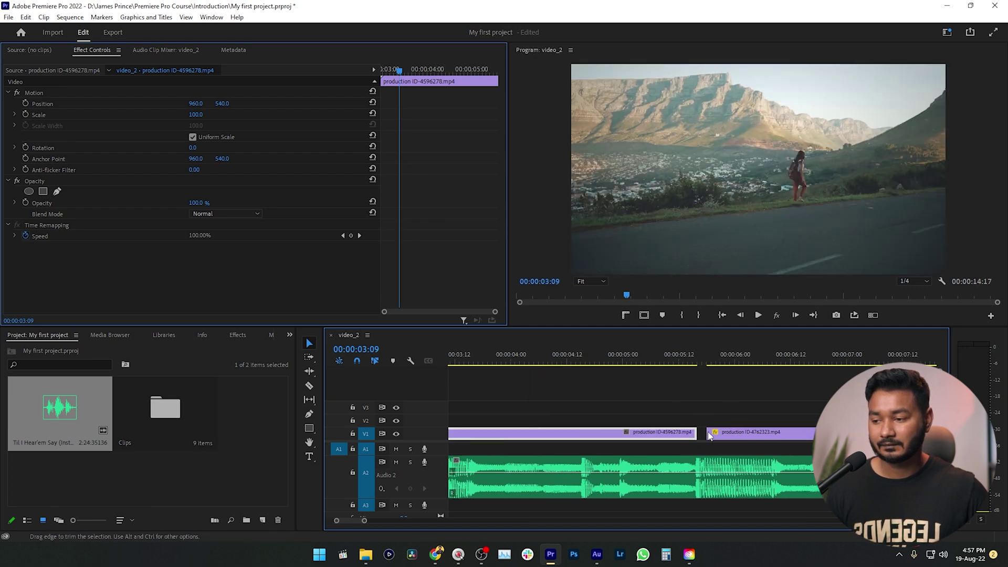
click(708, 432)
scroll(691, 441, down, 3)
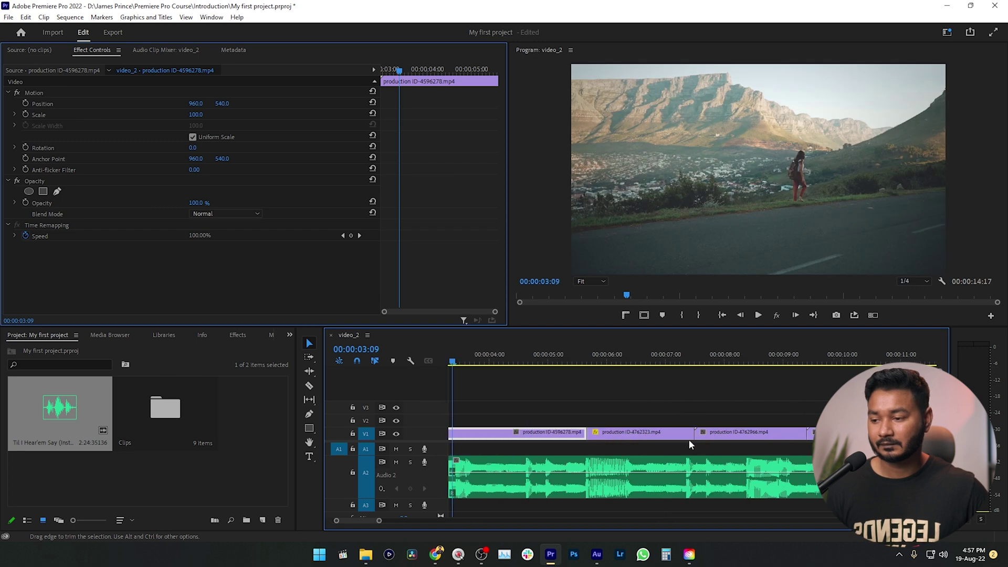
Move the production ID-4762966 clip earlier so it starts on the music beat at 00:00:07:09.
key(space)
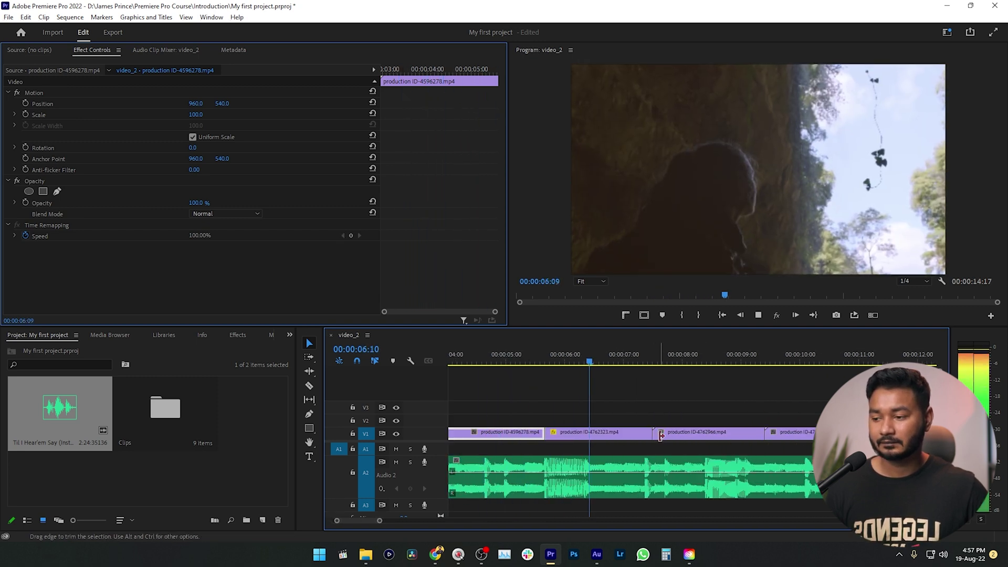
click(662, 432)
click(646, 360)
key(=)
key(=)
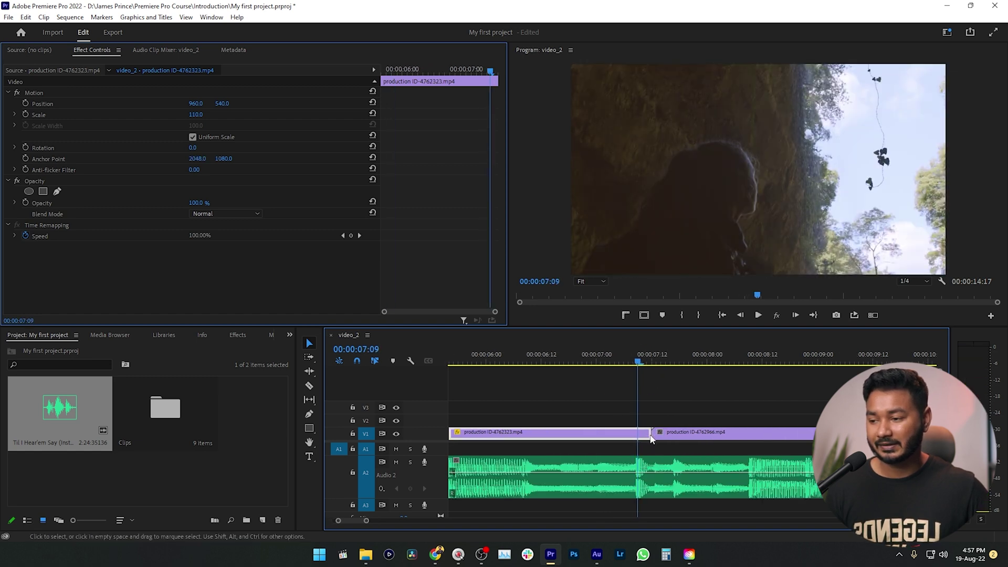
mouse_move(647, 432)
mouse_down()
mouse_move(638, 432)
mouse_move(672, 435)
mouse_move(663, 433)
mouse_up()
Move the production ID-4762971 clip to start on the beat at 00:00:09:02 and bring video_2.mp4 back against its end.
key(space)
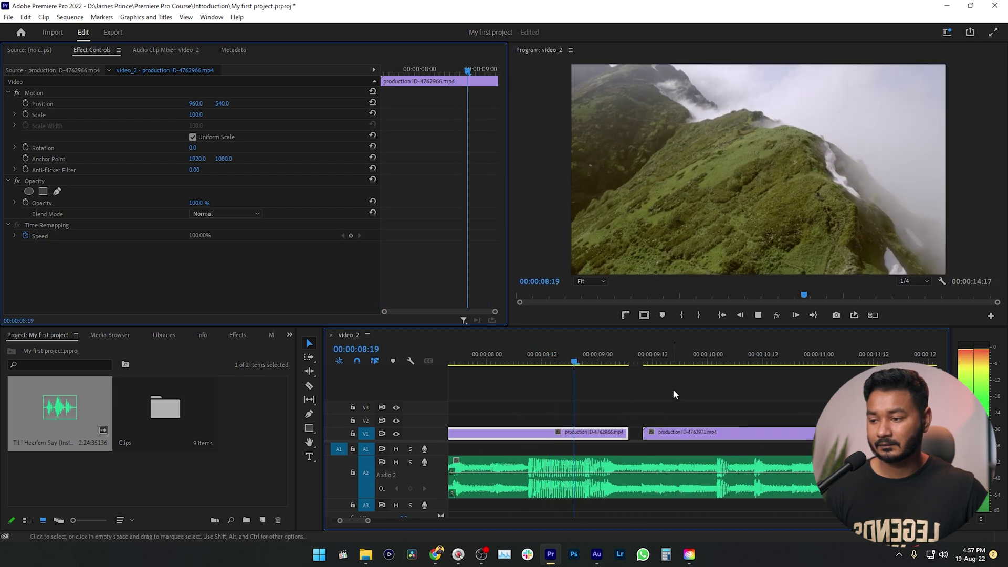
drag(603, 357, 607, 357)
mouse_move(626, 433)
mouse_down()
mouse_move(655, 443)
mouse_move(639, 424)
mouse_up()
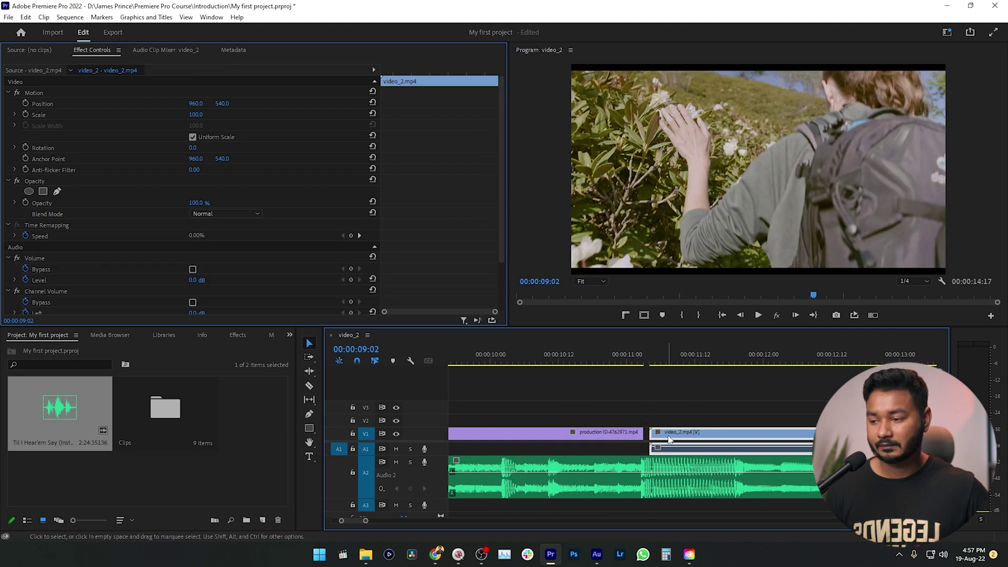
scroll(656, 451, down, 3)
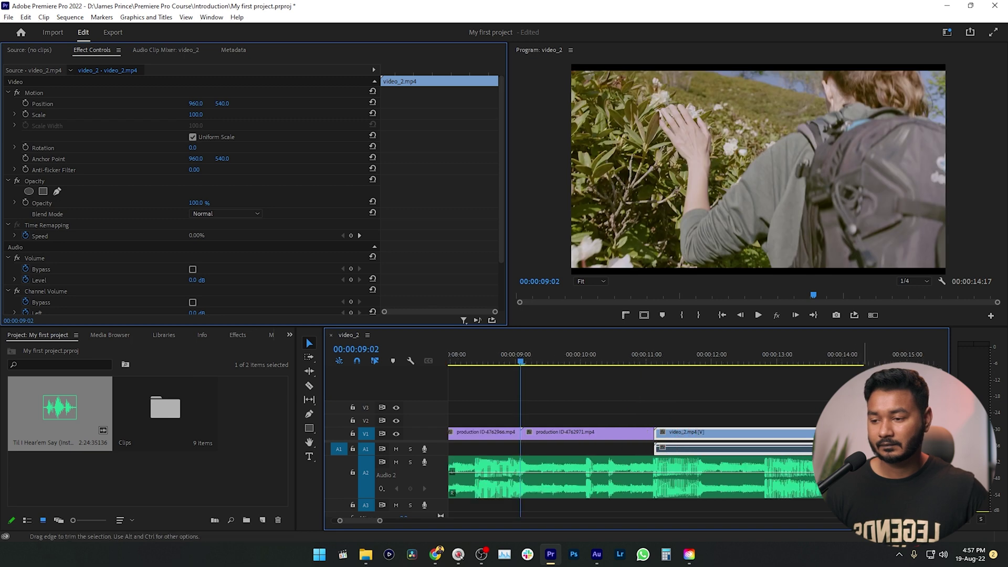
Play the beat-matched sequence from 00:00:00:00 in full screen to review the whole edit.
scroll(497, 386, down, 5)
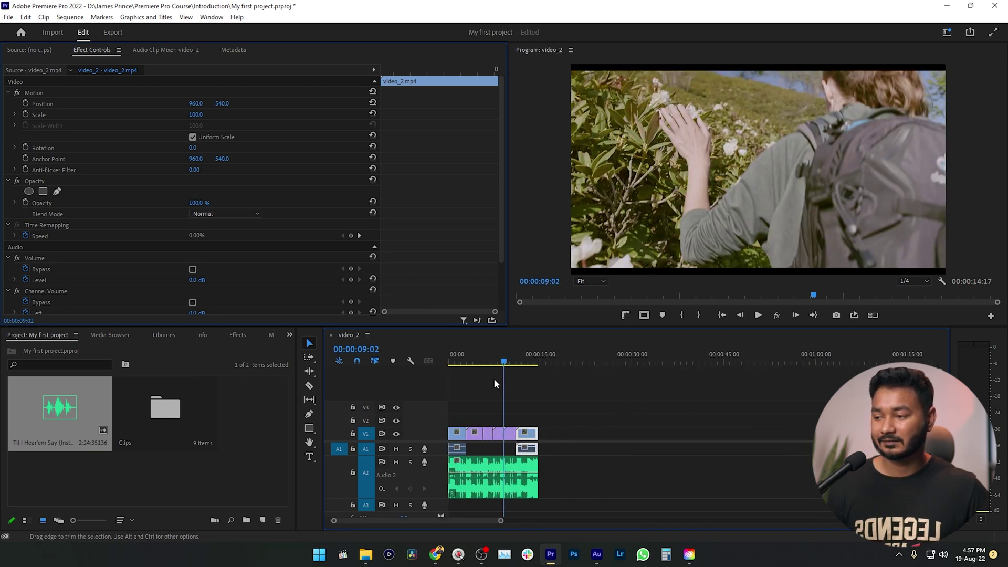
drag(502, 365, 363, 382)
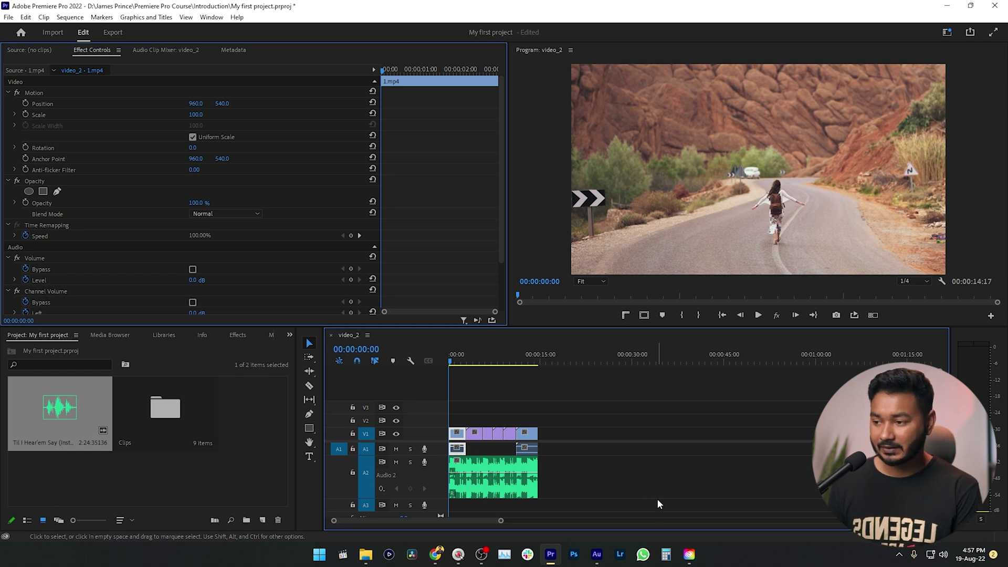
key(space)
key(space)
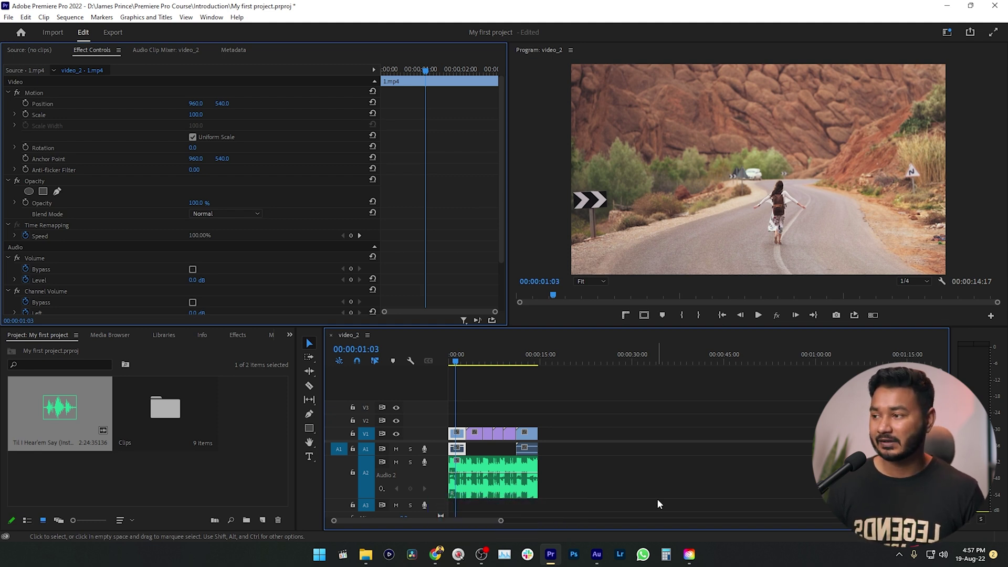
key(ctrl+grave)
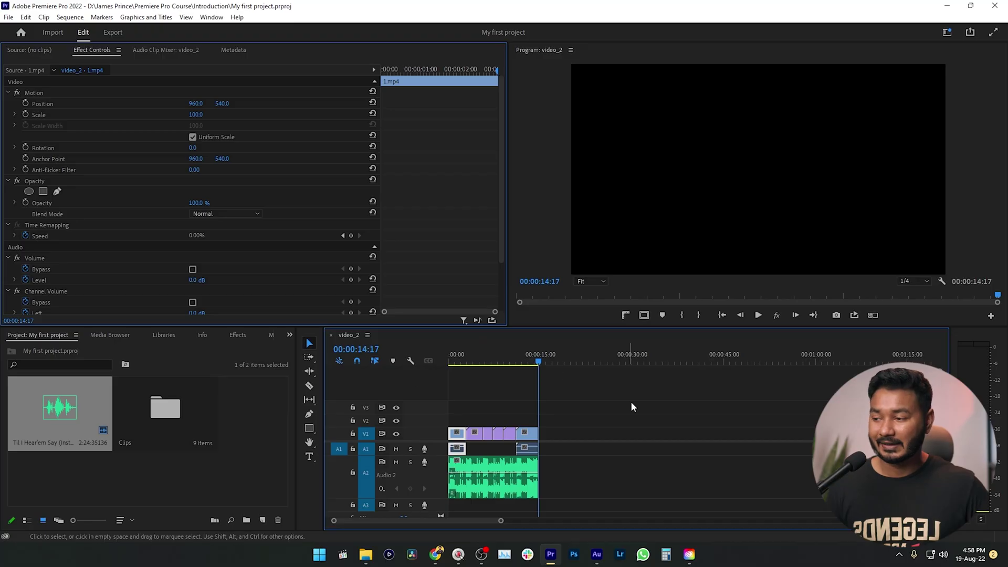
Open the media export settings for the sequence and set the export range to Entire Source.
click(586, 412)
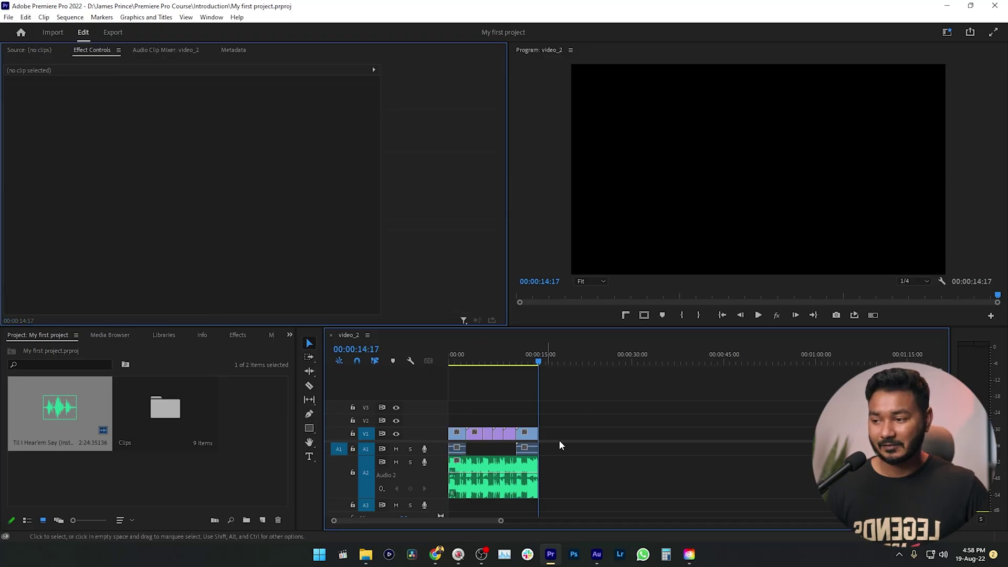
click(8, 17)
click(73, 352)
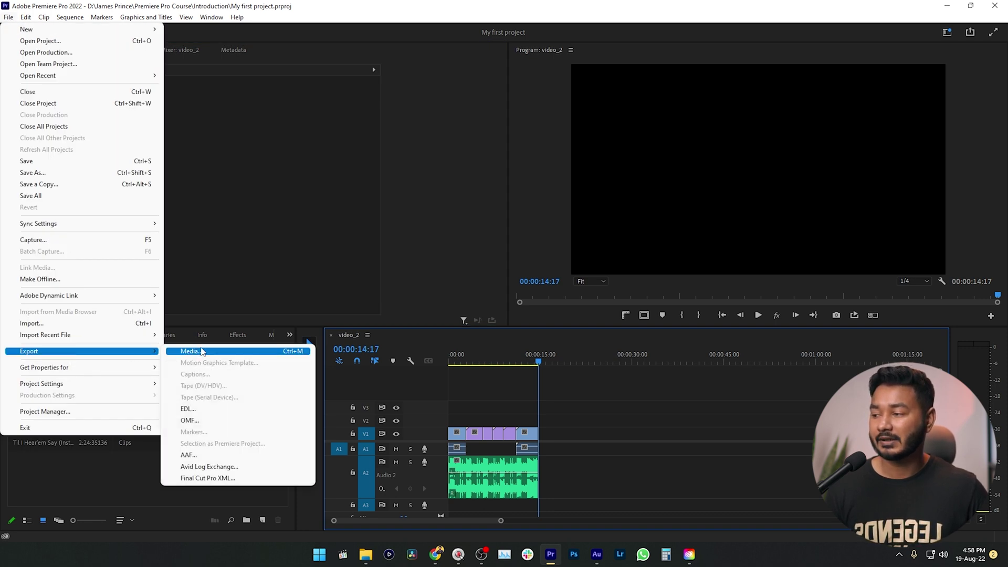
click(200, 352)
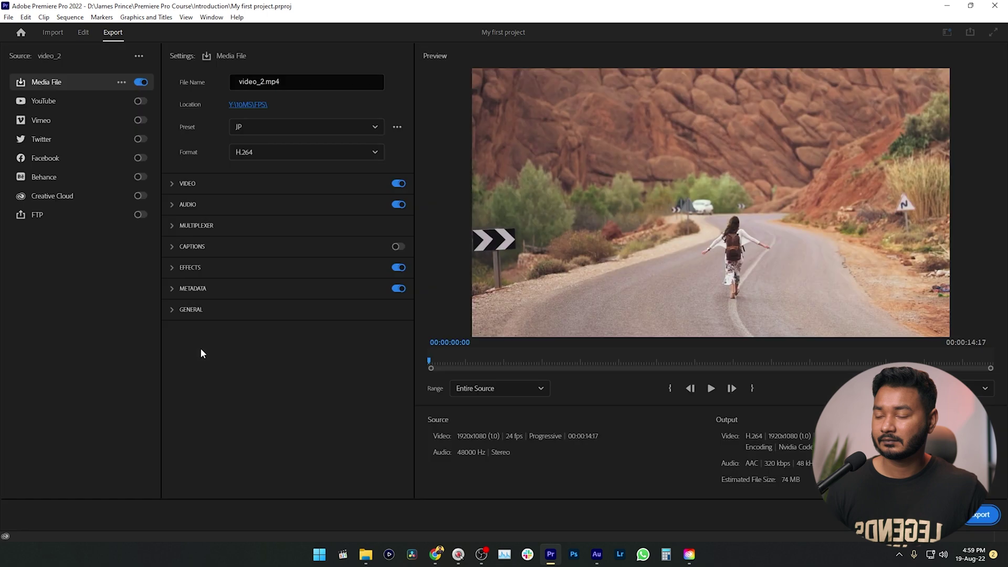
click(481, 397)
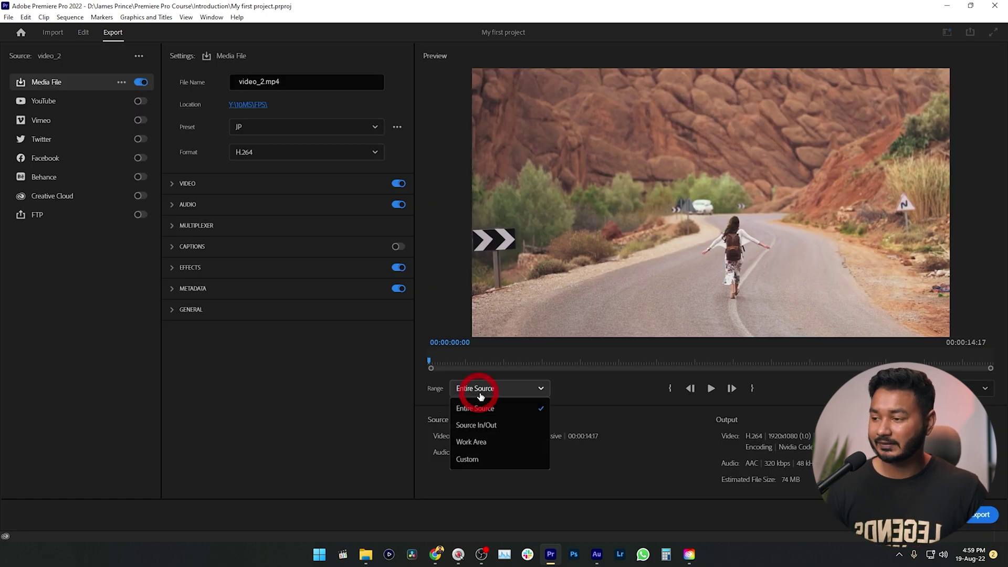
click(488, 412)
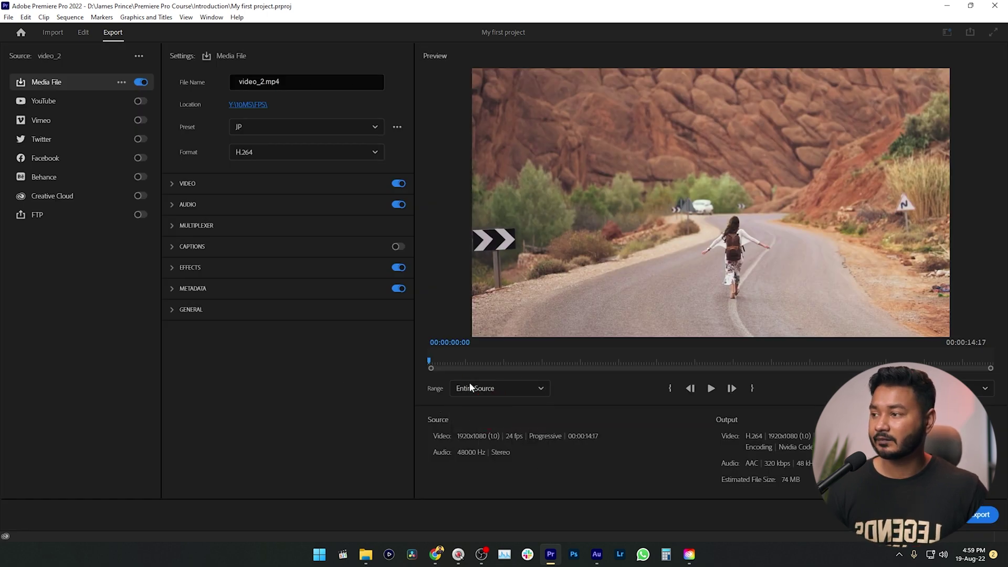
Choose the High Quality 1080p HD export preset and name the output file "My first project".
click(267, 133)
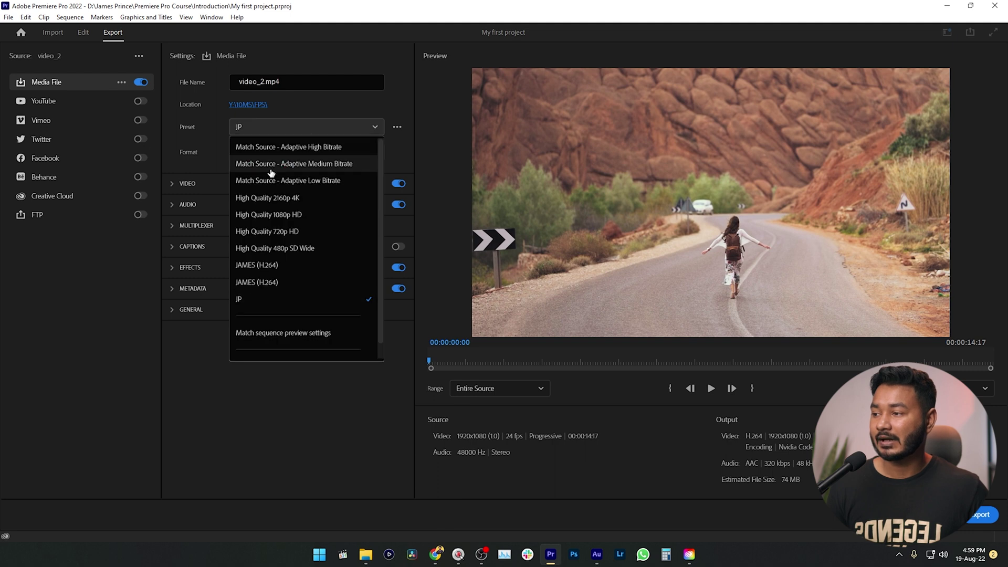
click(276, 215)
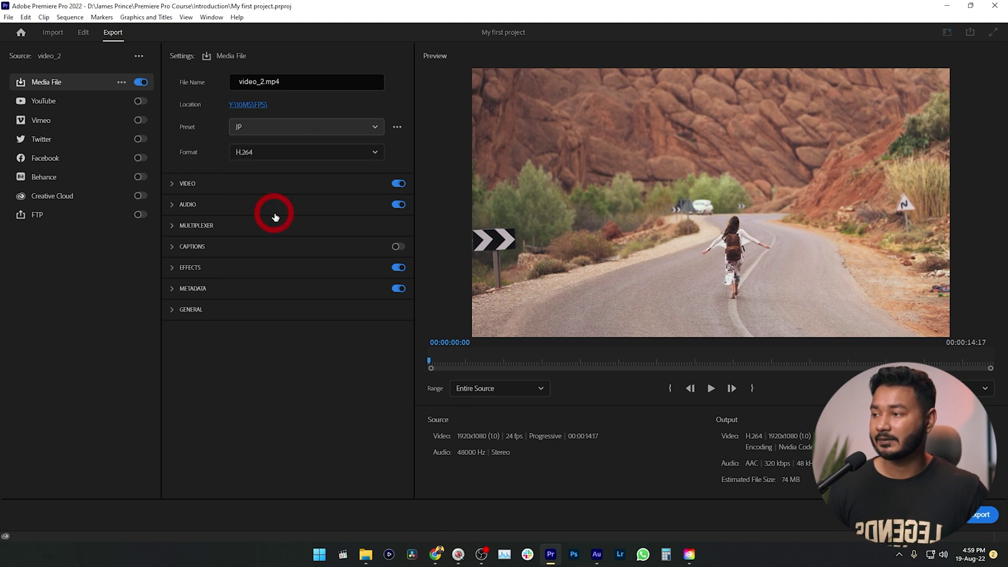
drag(290, 77, 265, 77)
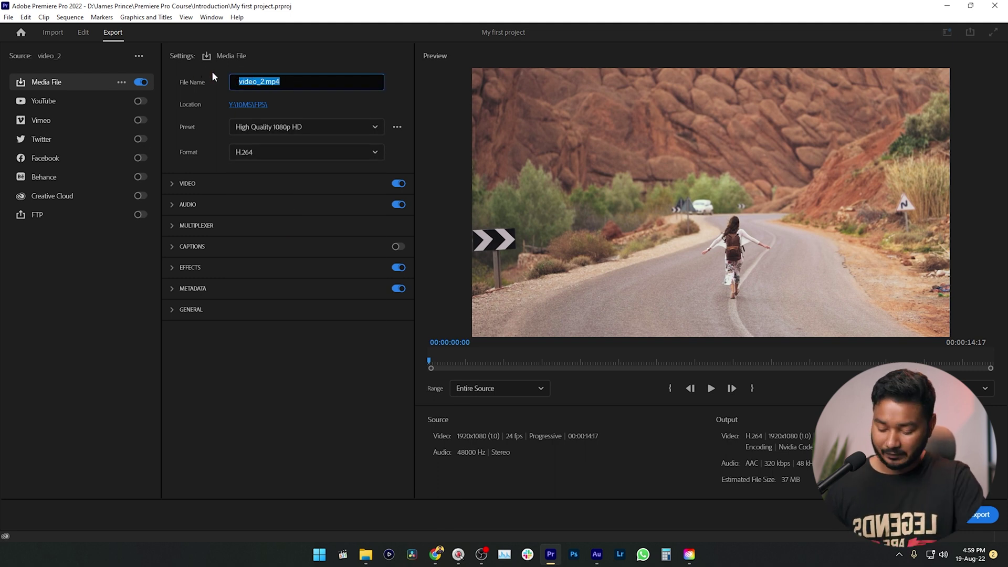
text(My first project)
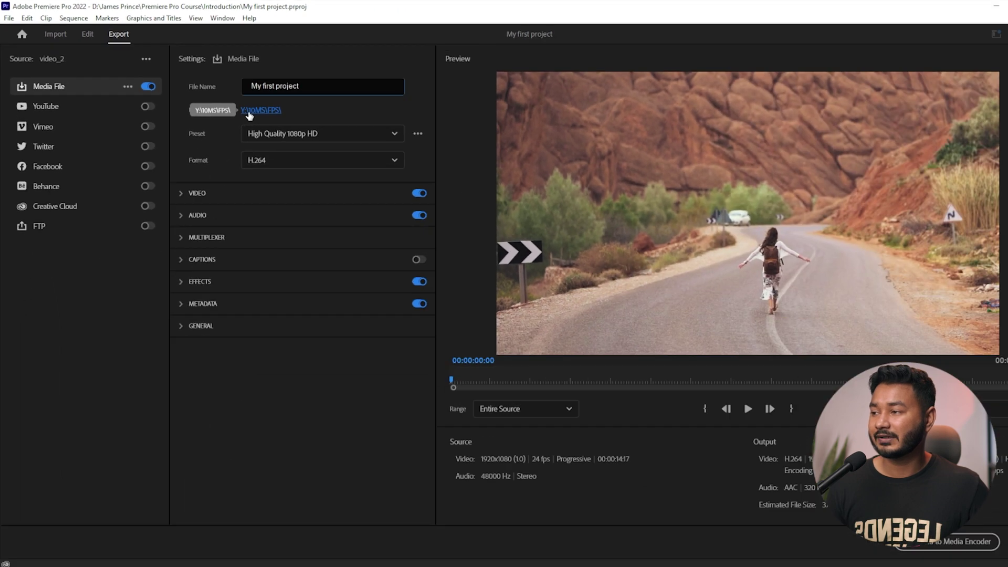
Set the output location to the Premiere Pro Course project's Introduction folder on drive D: and export My first project.mp4.
click(249, 112)
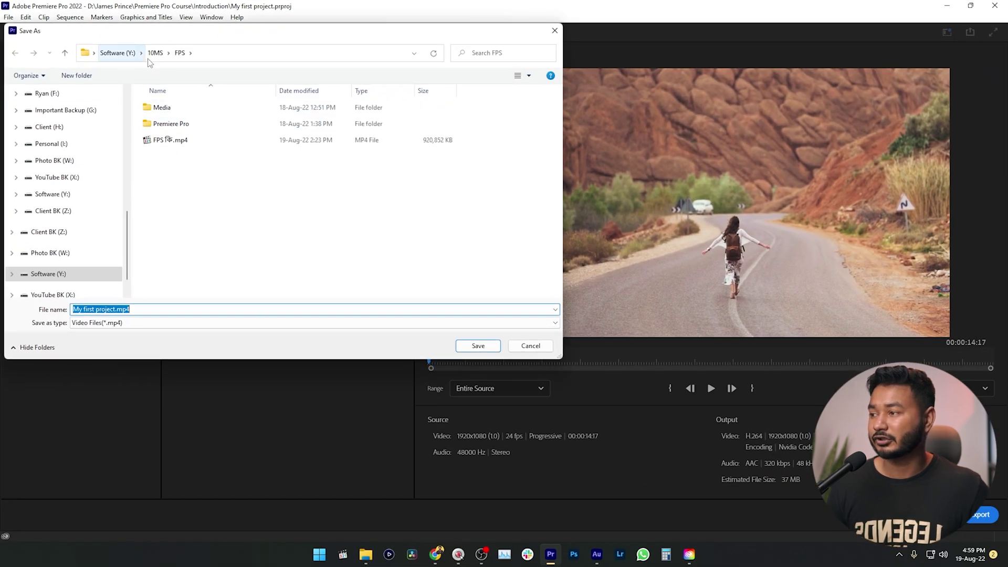
click(65, 110)
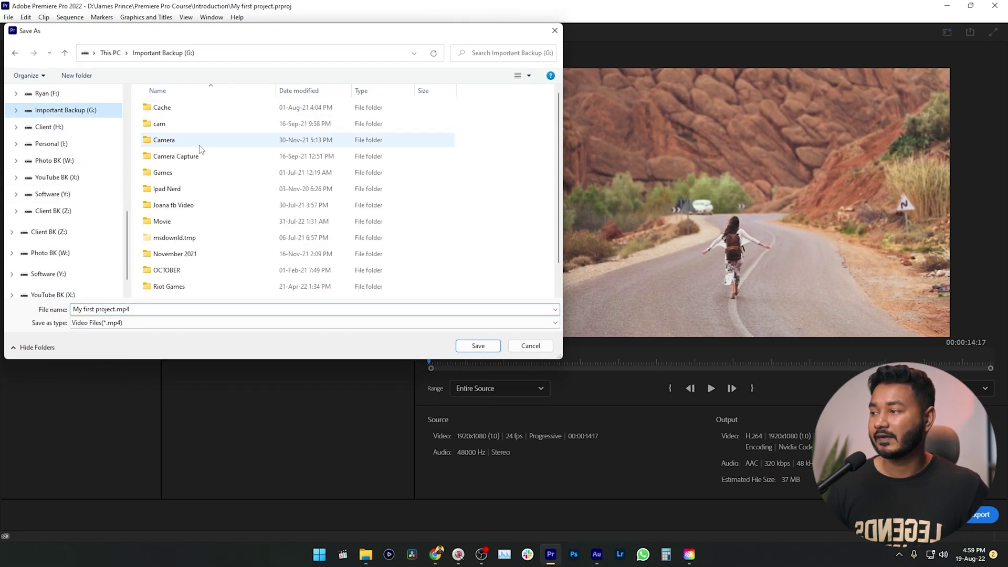
scroll(42, 149, up, 2)
click(64, 177)
click(477, 345)
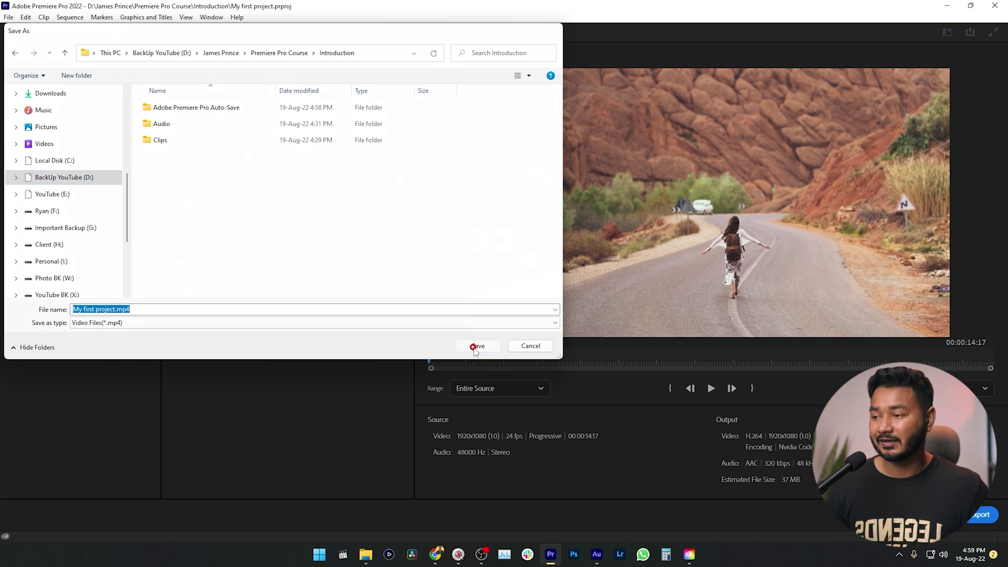
click(978, 517)
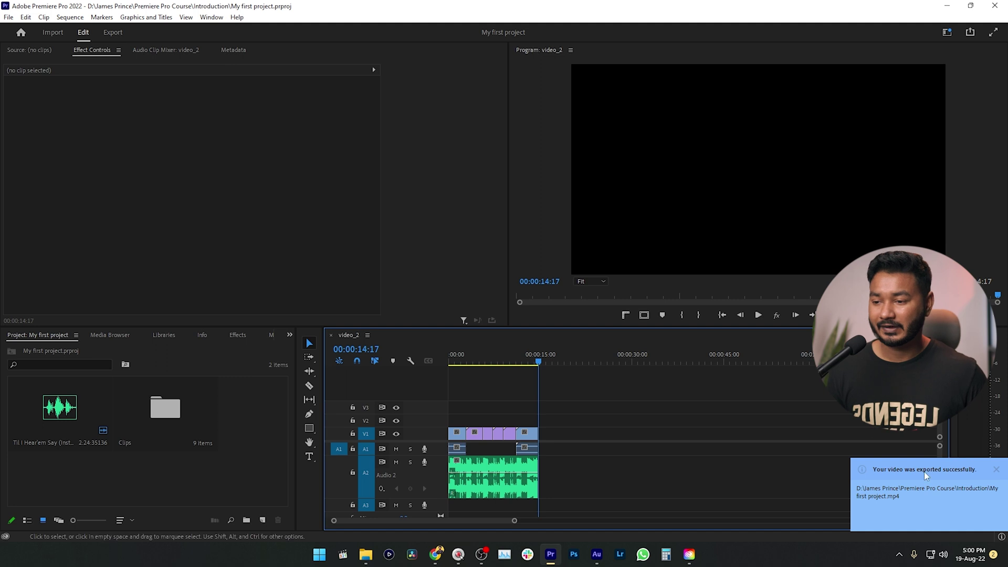
Switch to the Introduction folder in File Explorer and play the exported My first project.mp4 to check the result.
mouse_move(365, 551)
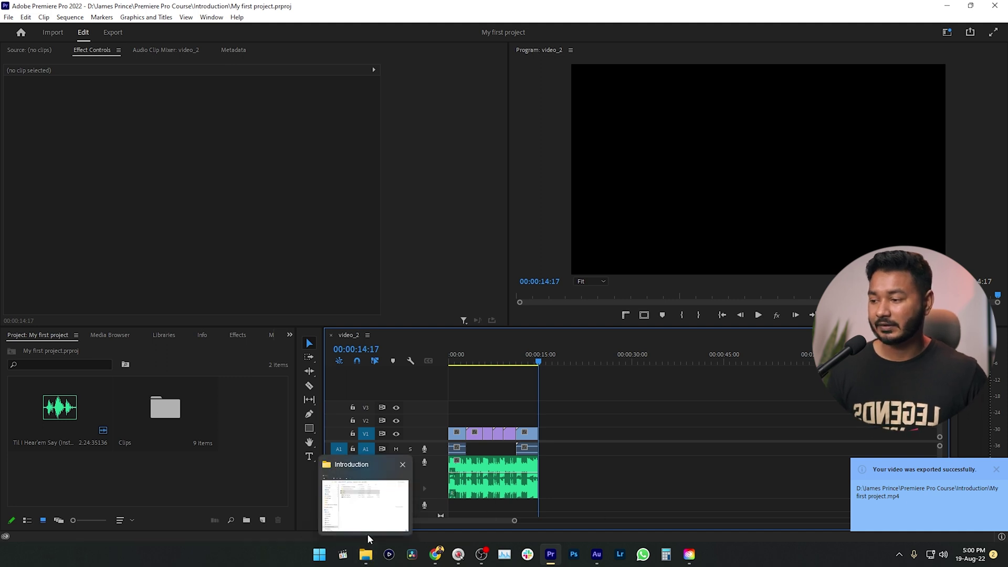
click(383, 504)
click(439, 326)
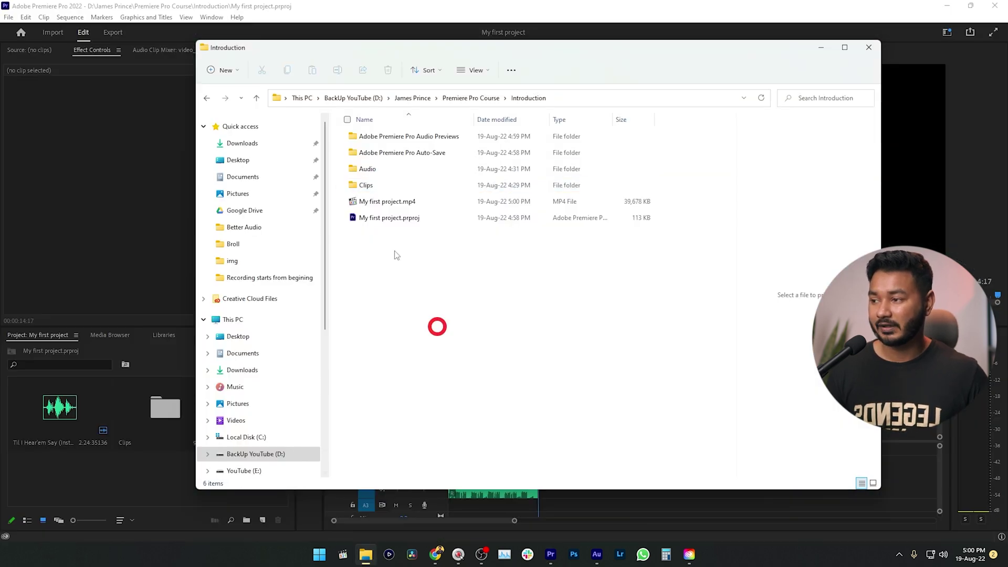
click(378, 204)
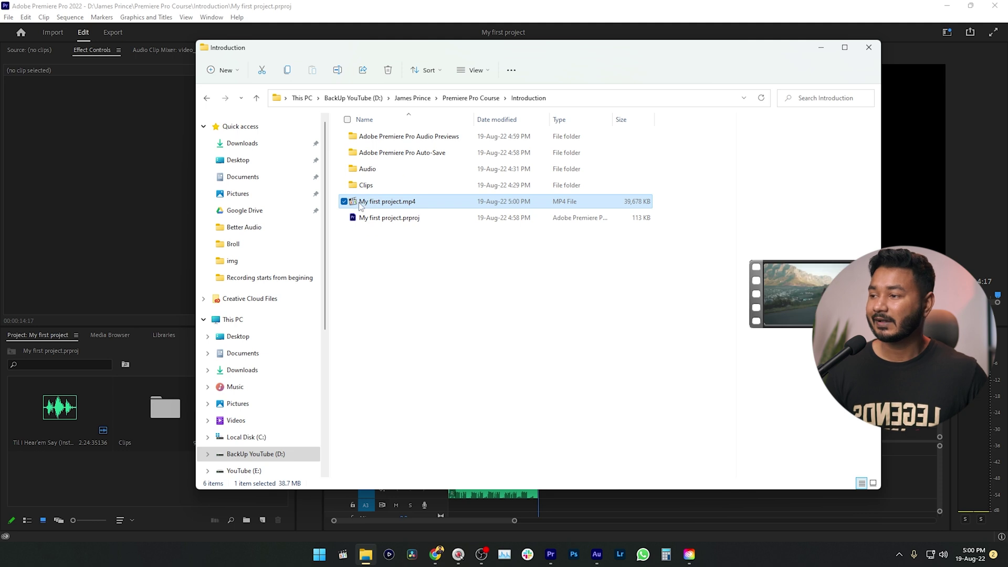
double_click(358, 204)
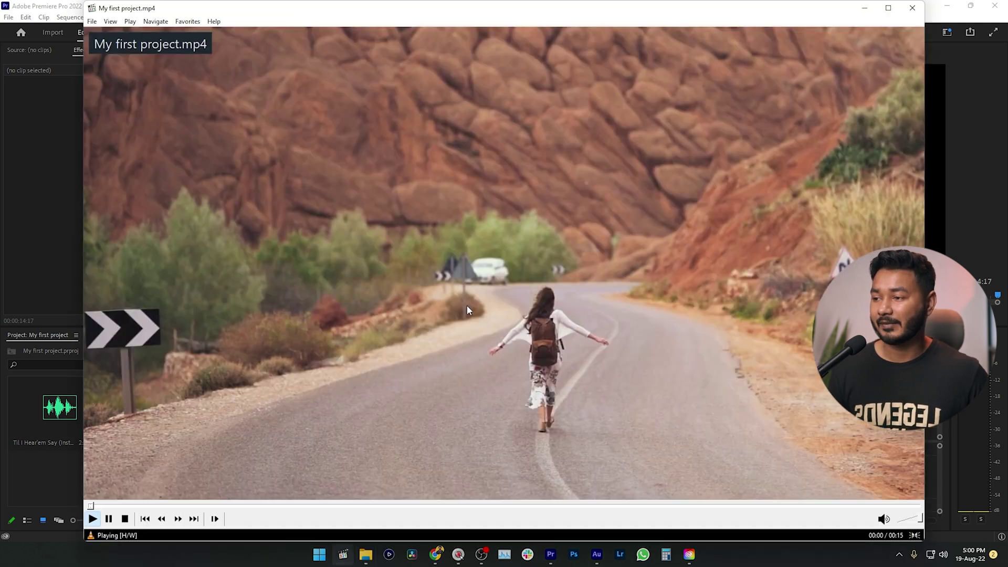